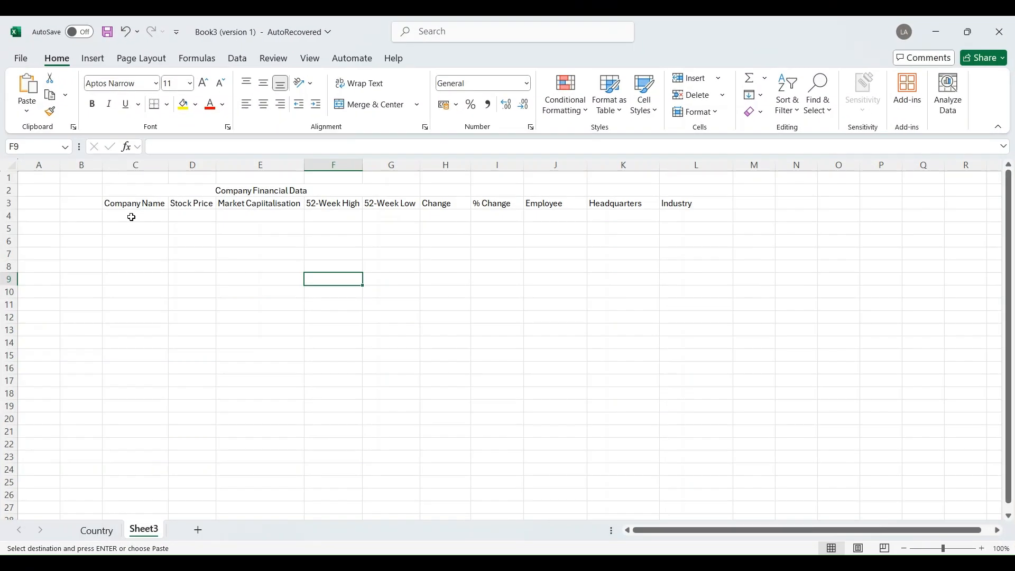
# Fill C4:C18 with the company list from Microsoft to Netflix and fit column C's width to the names.
pyautogui.moveTo(129, 215); pyautogui.dragTo(137, 358)
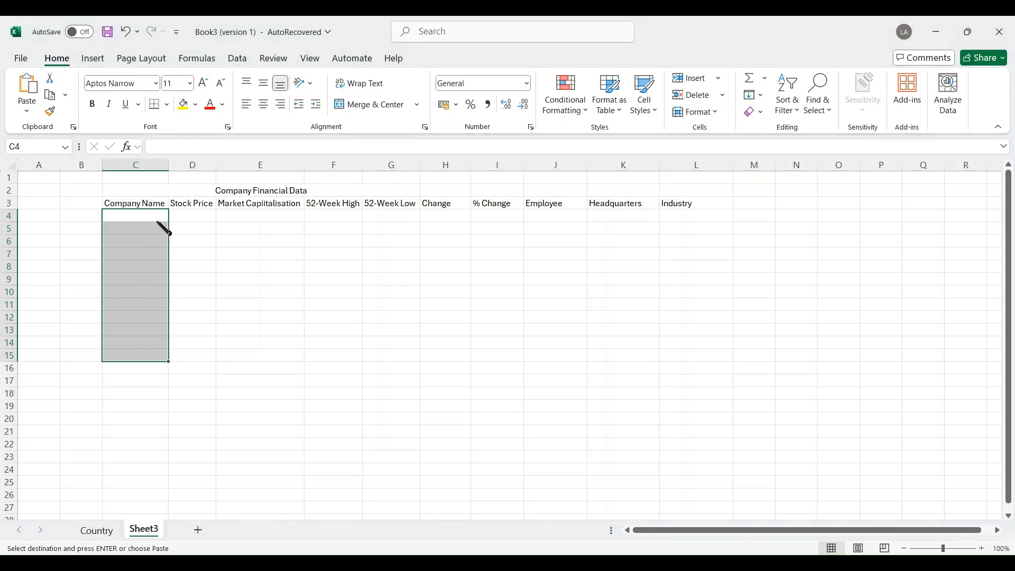
pyautogui.write('Microsoft Apple Tesla Amazon Alphabet Meta Nvidia Berkshire Hathaway JPMorgan Chase Visa Johnson & Johnson Walmart ExxonMobil Procter & Gamble Netflix')
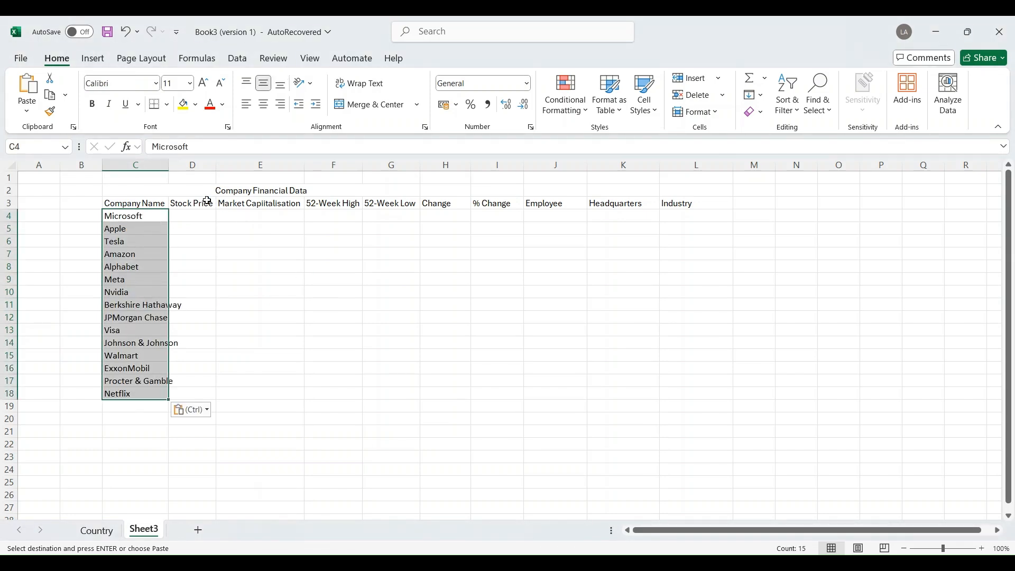
pyautogui.doubleClick(168, 165)
pyautogui.click(407, 328)
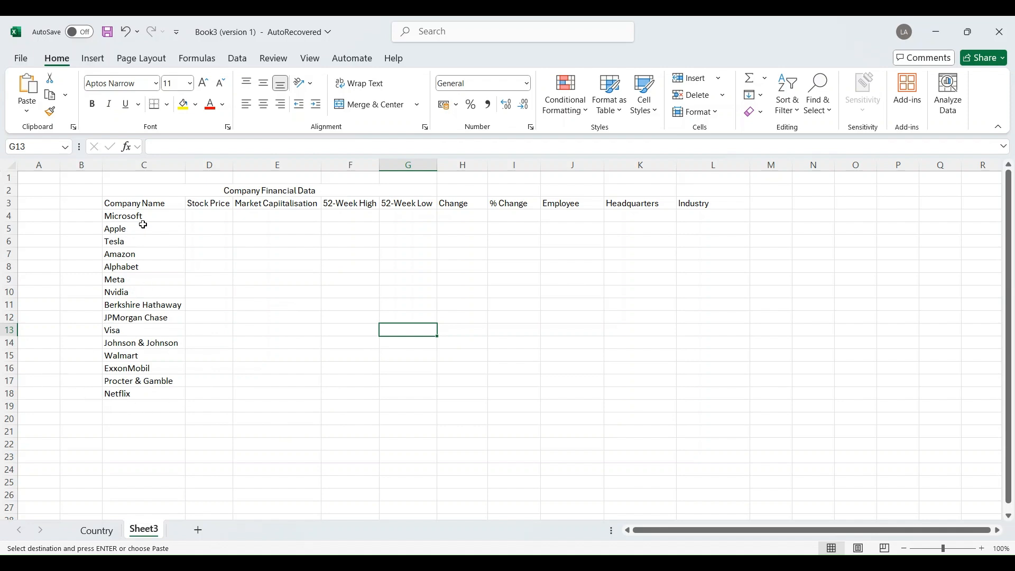
# Make the column headings in C3:L3 bold.
pyautogui.moveTo(122, 204); pyautogui.dragTo(749, 204)
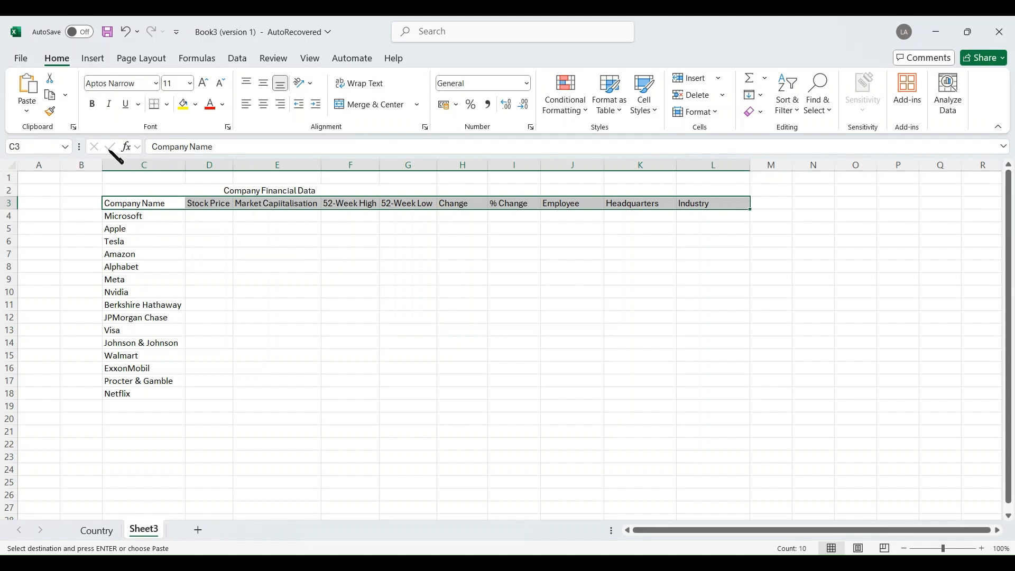
pyautogui.click(92, 104)
# Merge and center the Company Financial Data title across C2:L2.
pyautogui.click(211, 190)
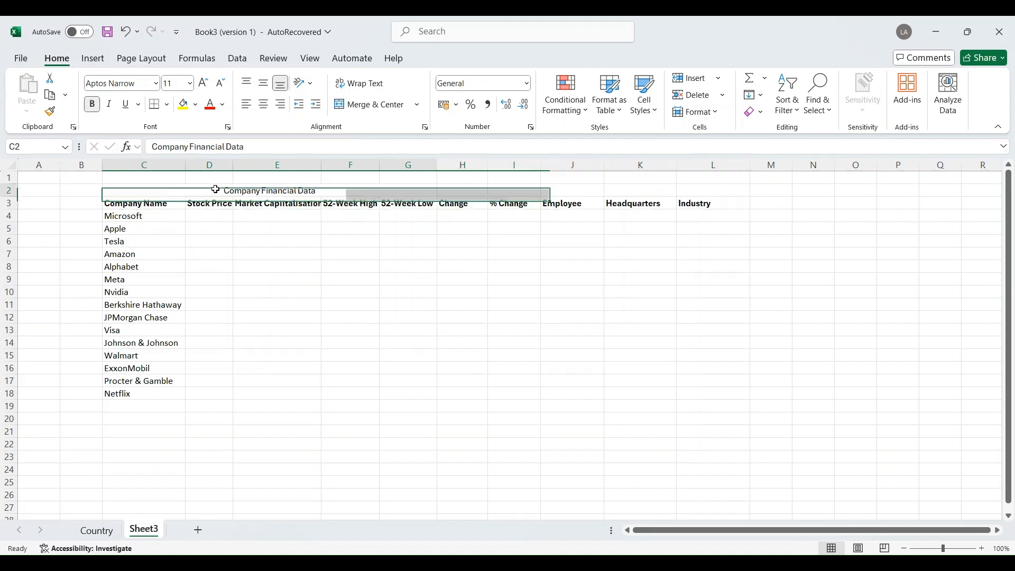
pyautogui.moveTo(239, 192); pyautogui.dragTo(718, 190)
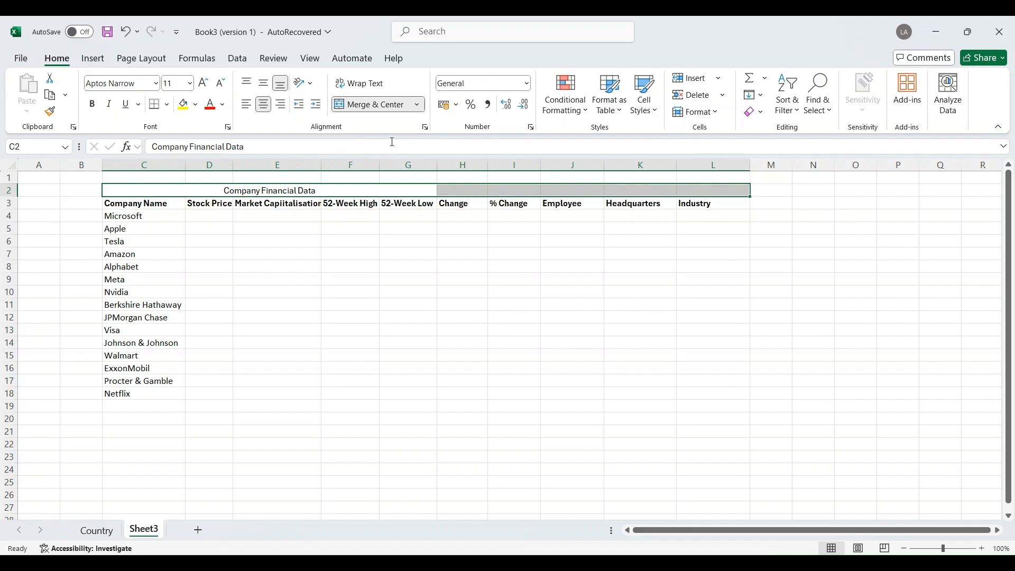
pyautogui.click(370, 104)
pyautogui.click(370, 104)
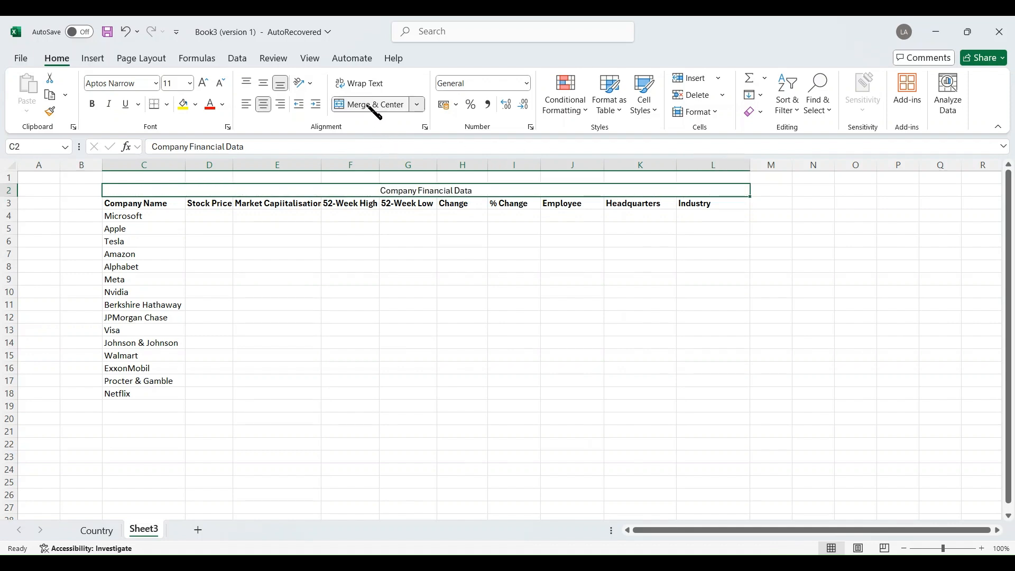
# Make the Company Financial Data title bold and increase its font size to 20.
pyautogui.click(94, 104)
pyautogui.click(94, 105)
pyautogui.click(94, 104)
pyautogui.click(94, 105)
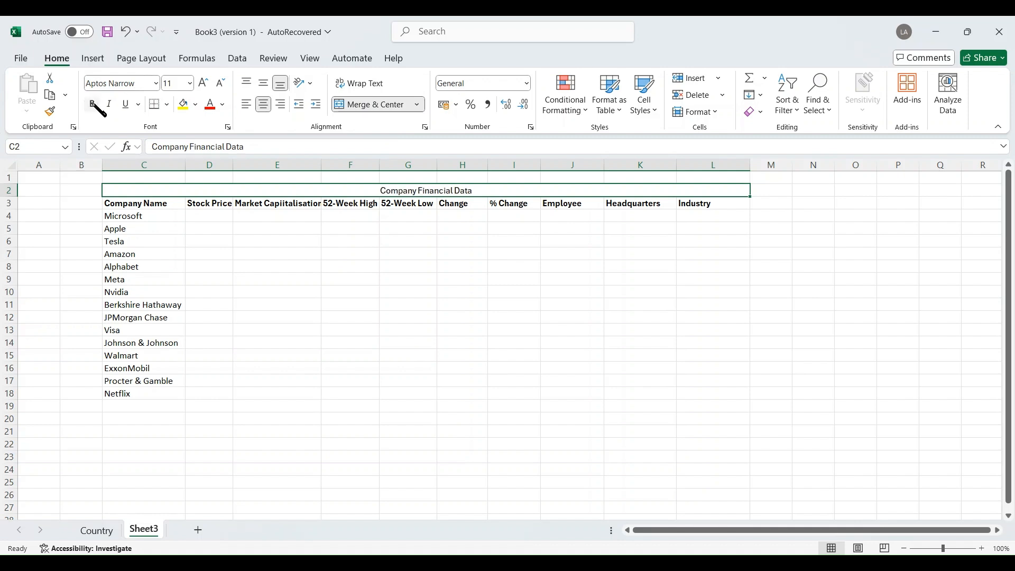
pyautogui.click(94, 104)
pyautogui.click(203, 84)
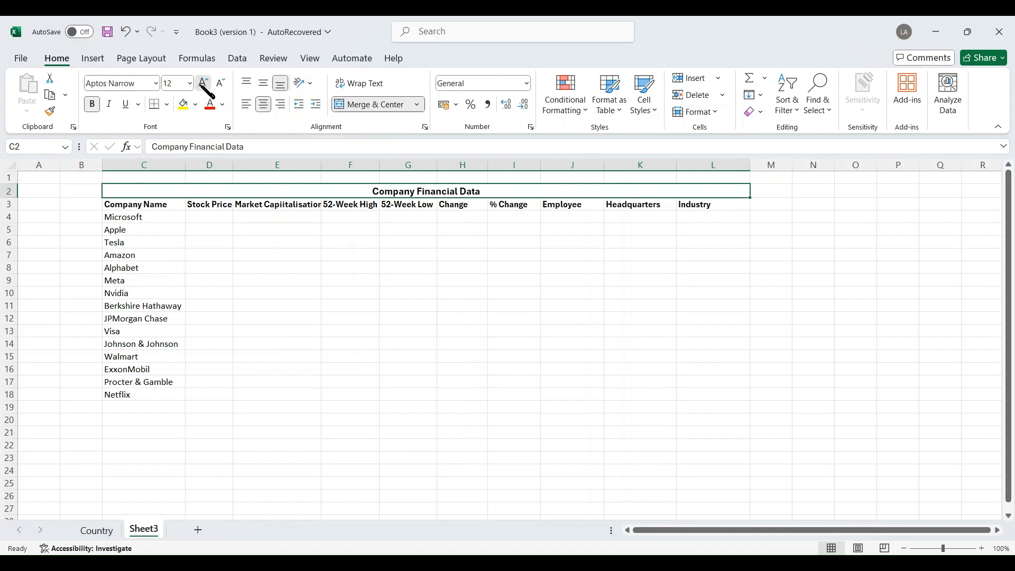
pyautogui.click(204, 83)
pyautogui.click(204, 84)
pyautogui.click(203, 84)
pyautogui.click(203, 83)
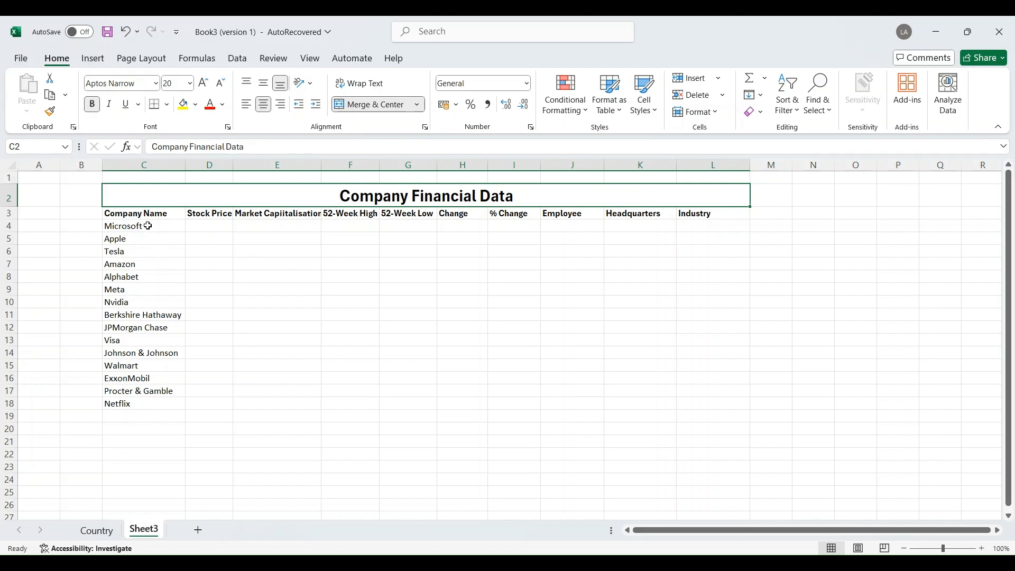
# Set the column headings in C3:L3 to font size 12 and colour them red.
pyautogui.moveTo(140, 213); pyautogui.dragTo(707, 215)
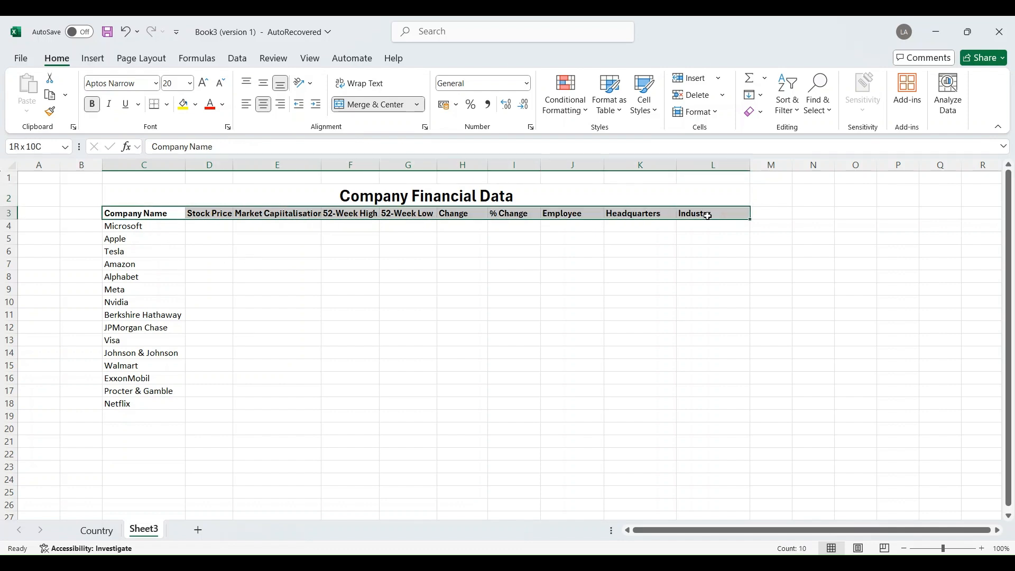
pyautogui.click(92, 105)
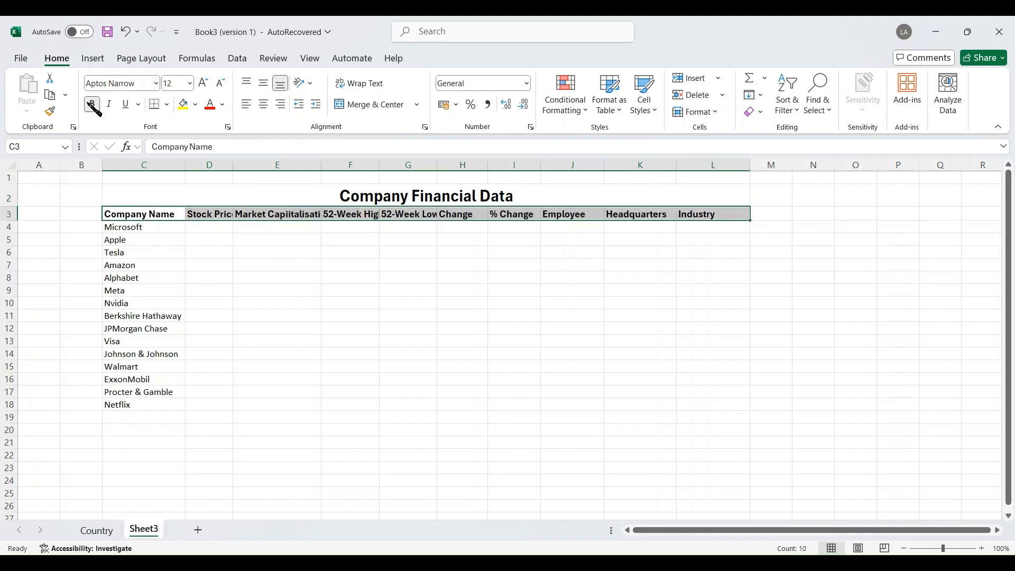
pyautogui.click(214, 108)
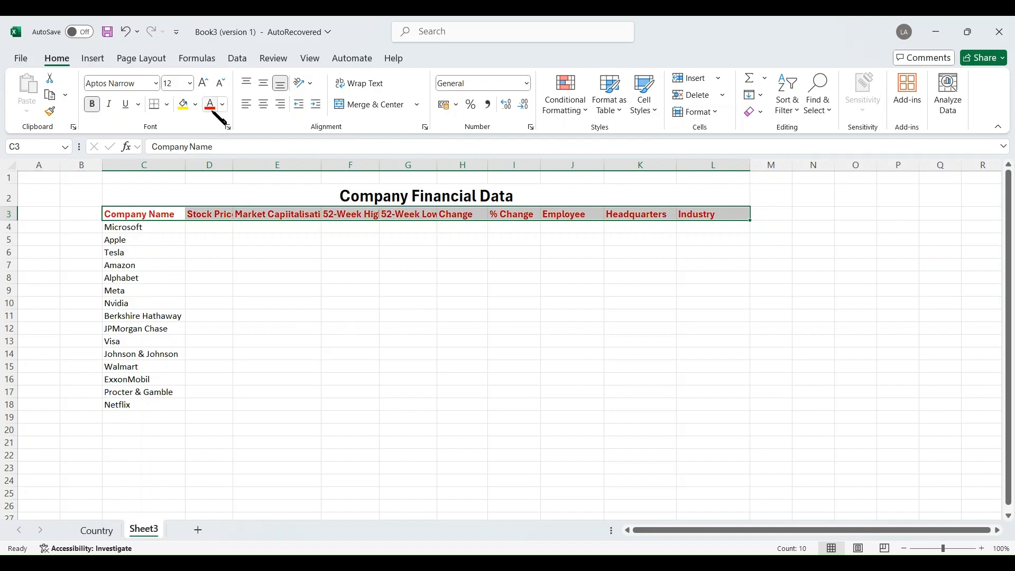
# Widen columns D to G so that the Stock Price, Market Capitalisation, 52-Week High and 52-Week Low headings fit.
pyautogui.click(350, 303)
pyautogui.moveTo(234, 162); pyautogui.dragTo(244, 164)
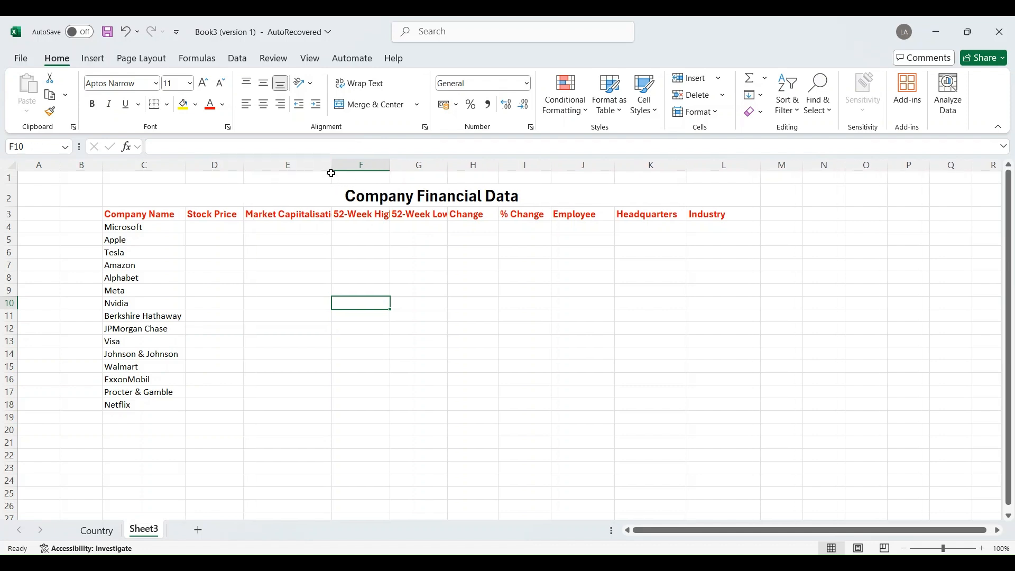
pyautogui.moveTo(332, 165); pyautogui.dragTo(546, 167)
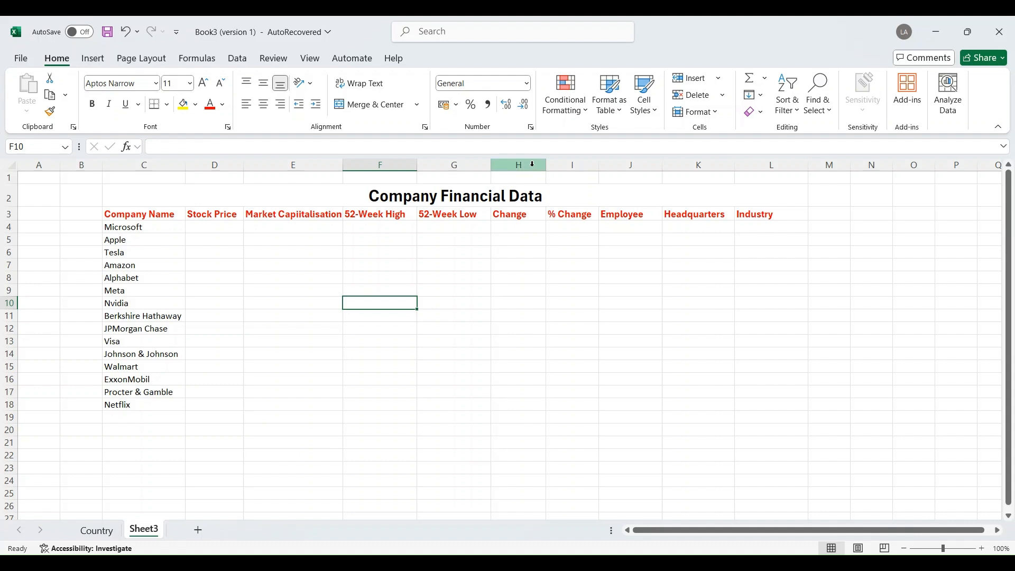
# Center the column headings in C3:L3 horizontally.
pyautogui.moveTo(128, 216); pyautogui.dragTo(751, 216)
pyautogui.hotkey('ctrl', 'b')
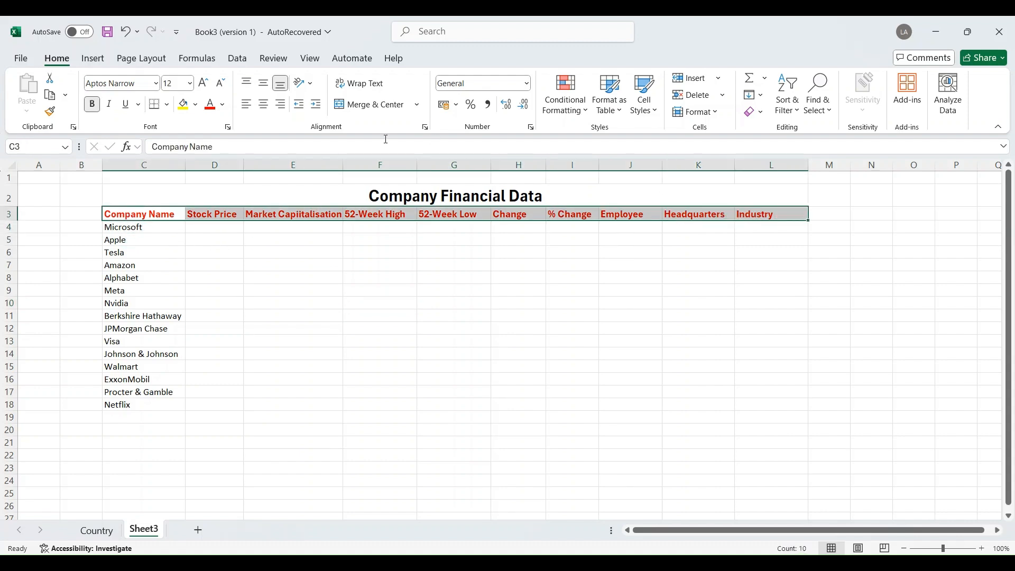
pyautogui.click(264, 107)
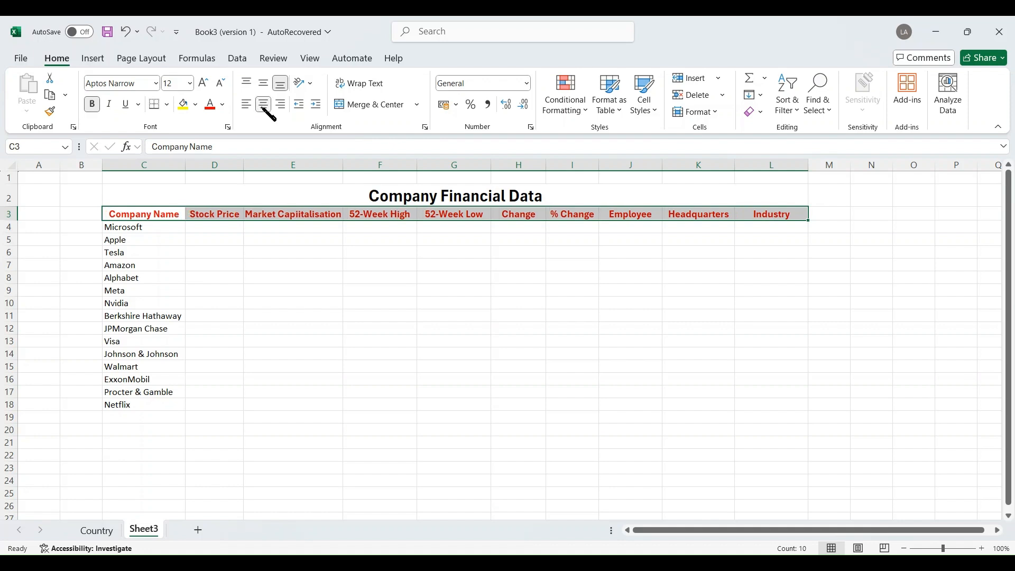
pyautogui.click(424, 363)
# Add a thick outside border around the merged Company Financial Data title cell.
pyautogui.click(398, 202)
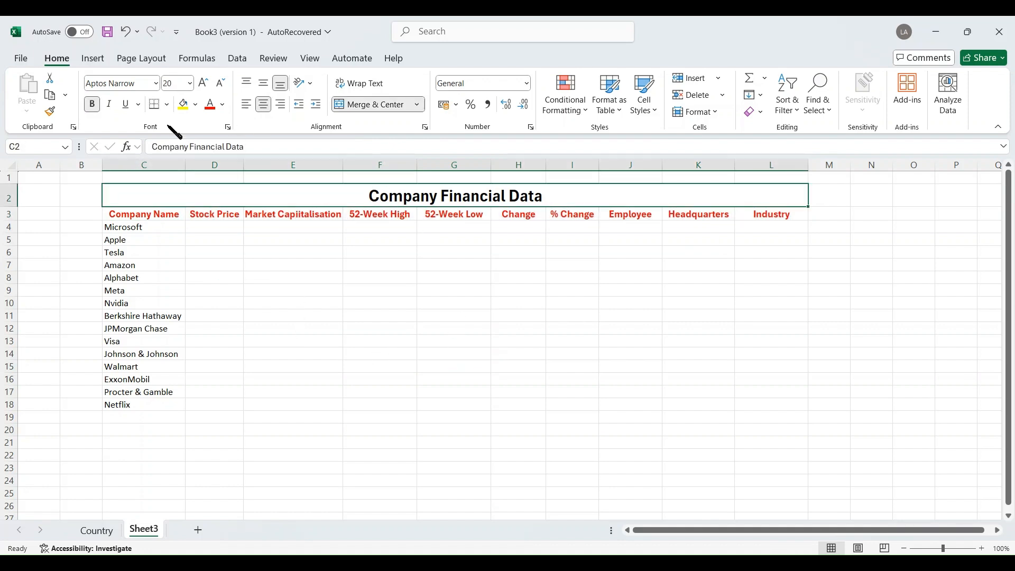
pyautogui.click(169, 109)
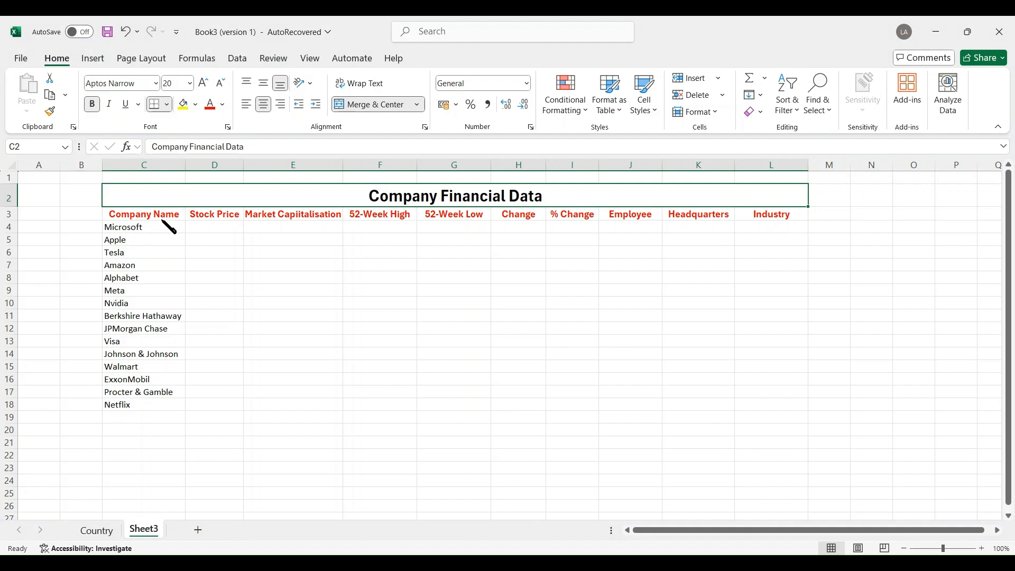
pyautogui.click(190, 274)
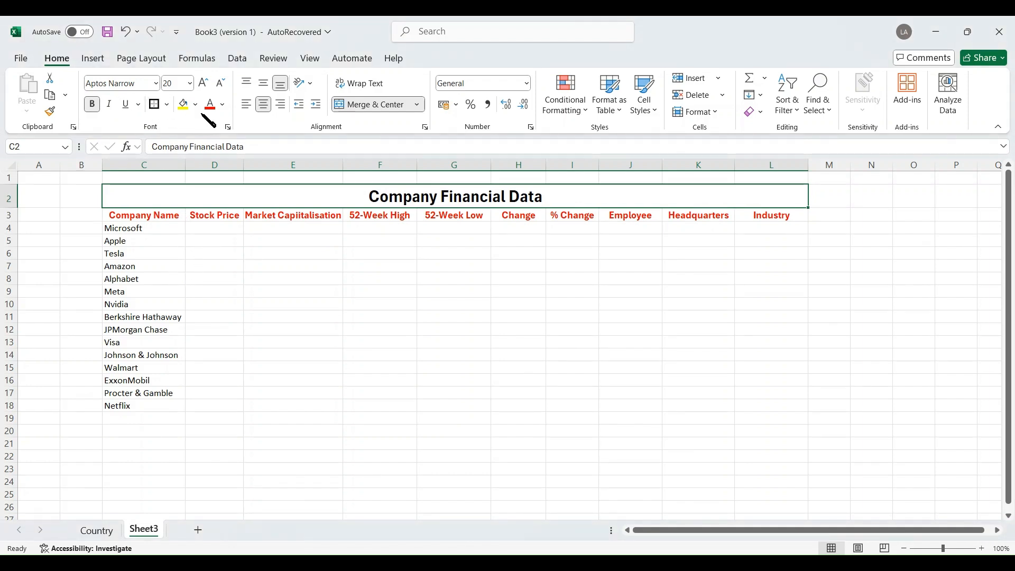
# Fill the merged title cell with dark green and set its font colour to white.
pyautogui.click(195, 105)
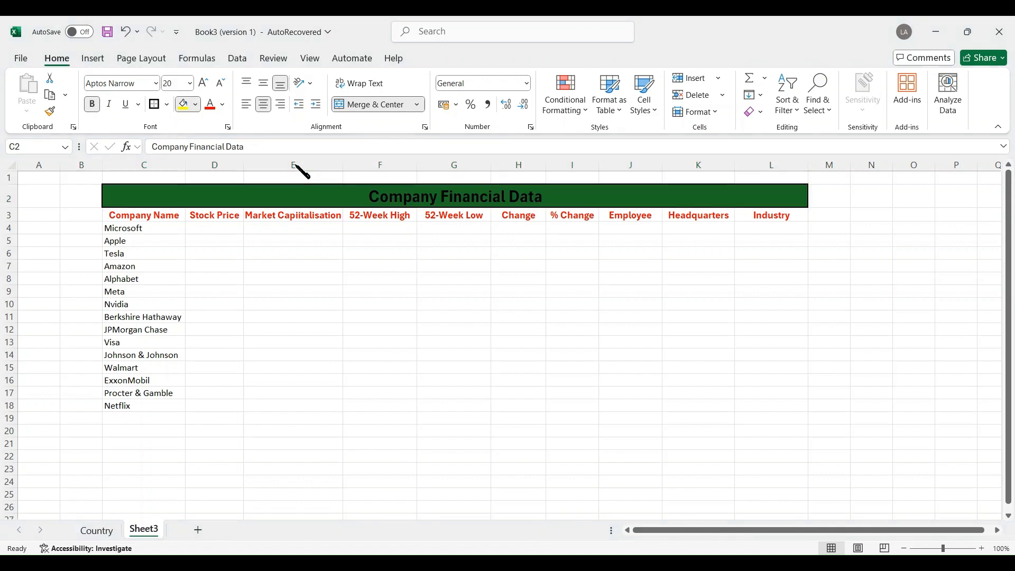
pyautogui.click(303, 172)
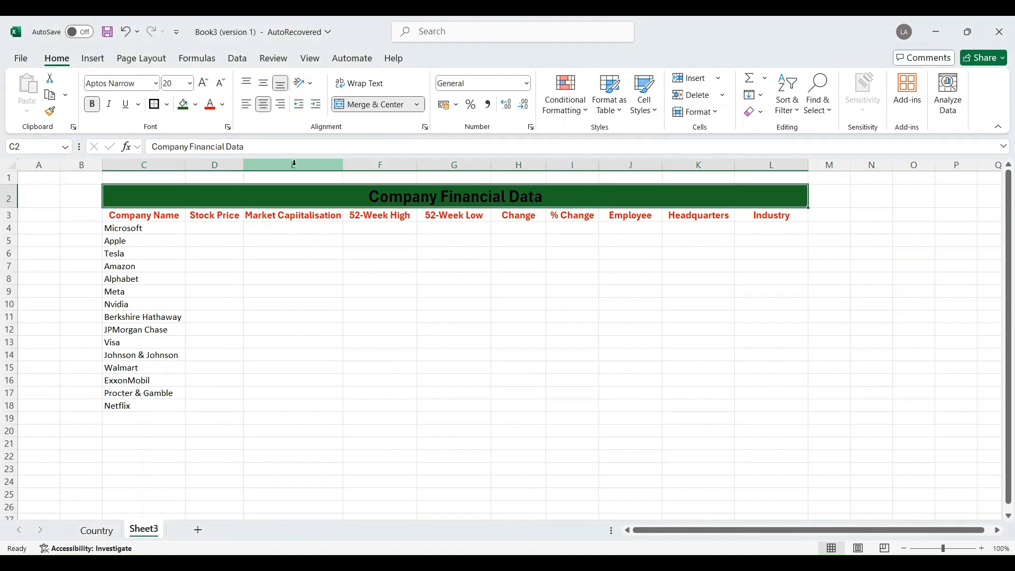
pyautogui.click(222, 106)
pyautogui.click(207, 185)
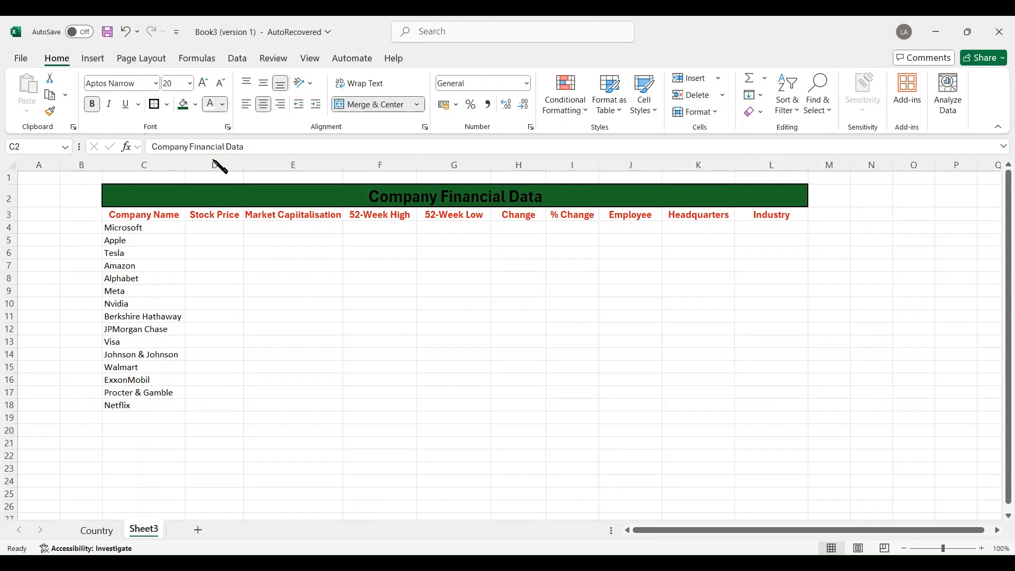
pyautogui.click(209, 188)
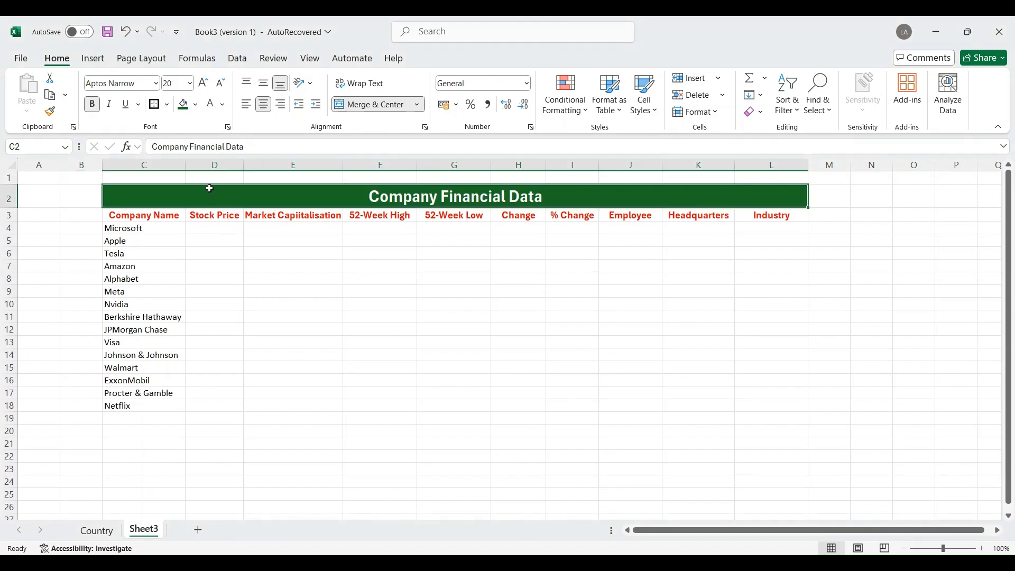
pyautogui.click(507, 374)
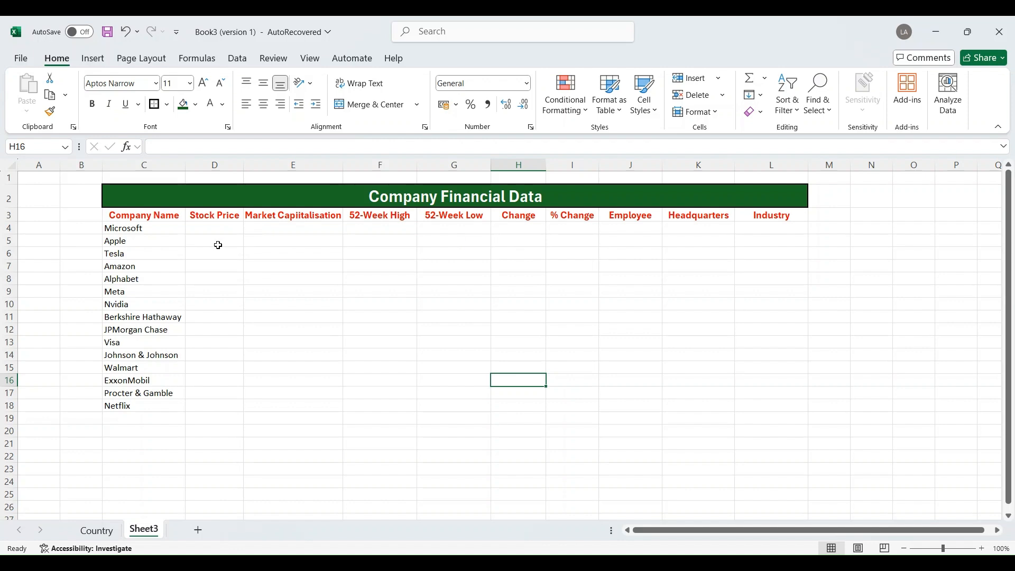
# Convert the company names in C4:C18 to the Stocks data type.
pyautogui.moveTo(142, 232); pyautogui.dragTo(138, 407)
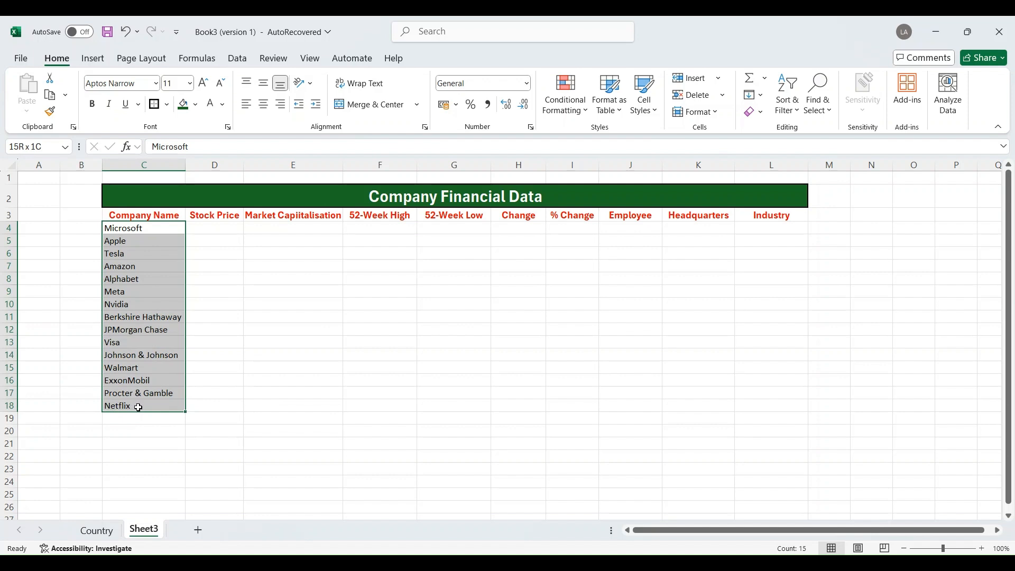
pyautogui.moveTo(138, 407); pyautogui.dragTo(137, 407)
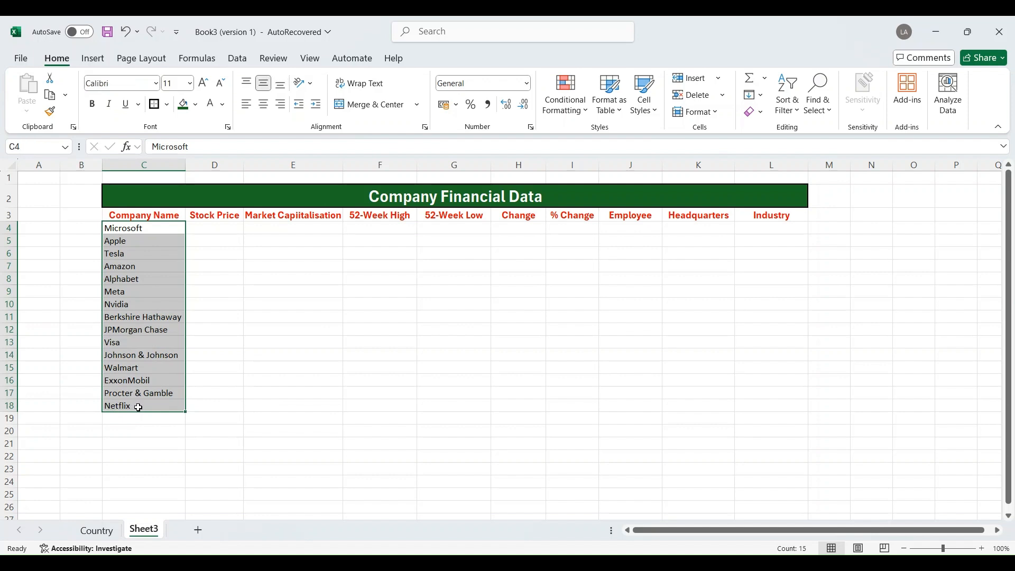
pyautogui.click(239, 59)
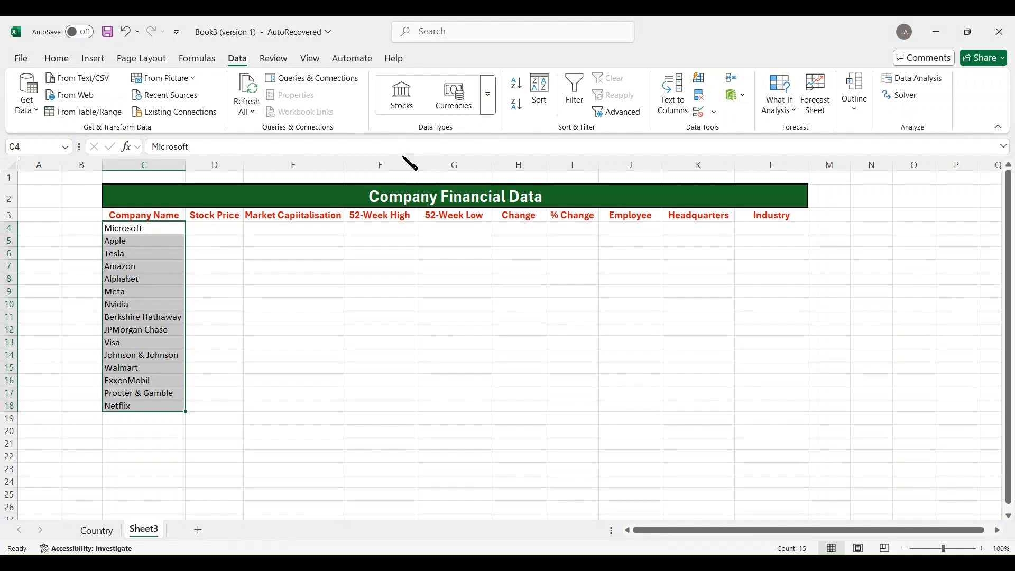
pyautogui.click(402, 104)
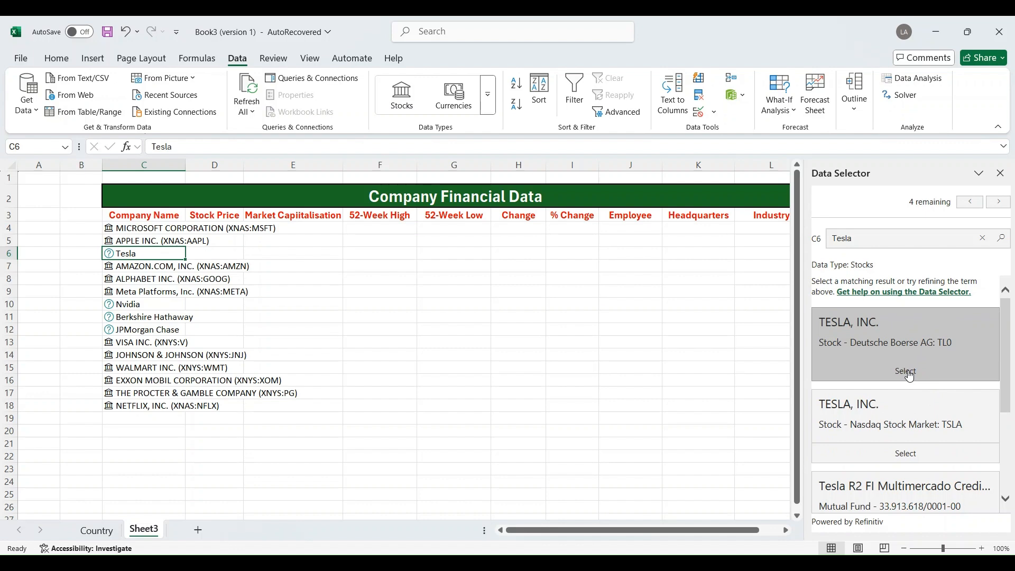
# Review the suggested matches for Tesla and assign TESLA, INC. on the Nasdaq Stock Market (TSLA) to C6.
pyautogui.scroll(-2, 909, 377)
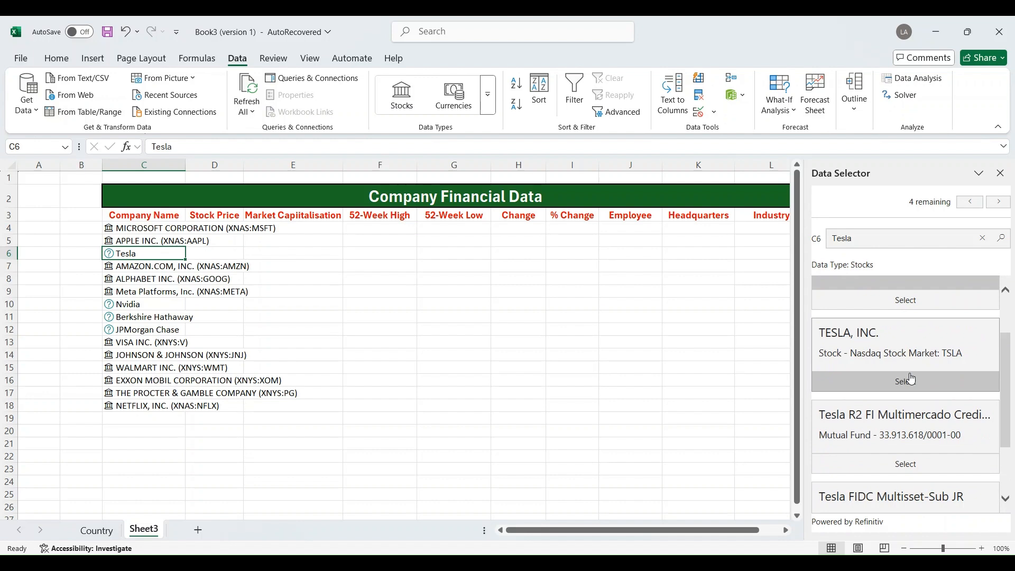
pyautogui.scroll(-3, 911, 379)
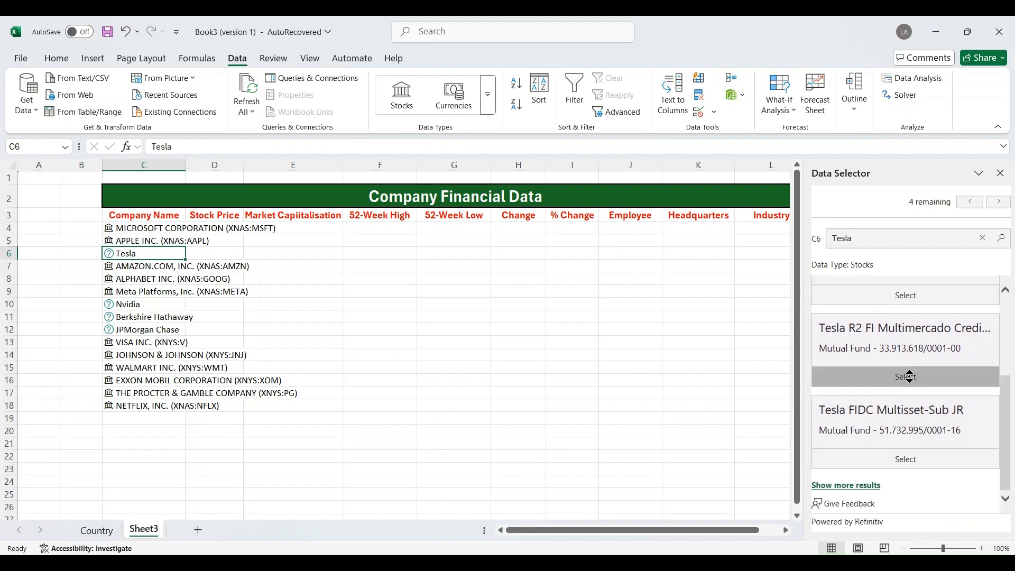
pyautogui.scroll(5, 909, 377)
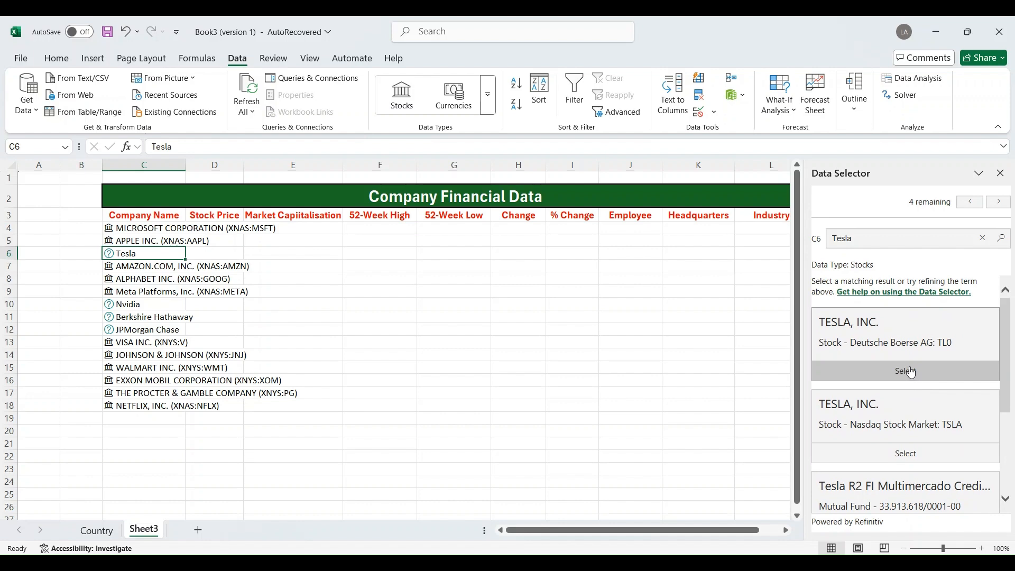
pyautogui.click(907, 455)
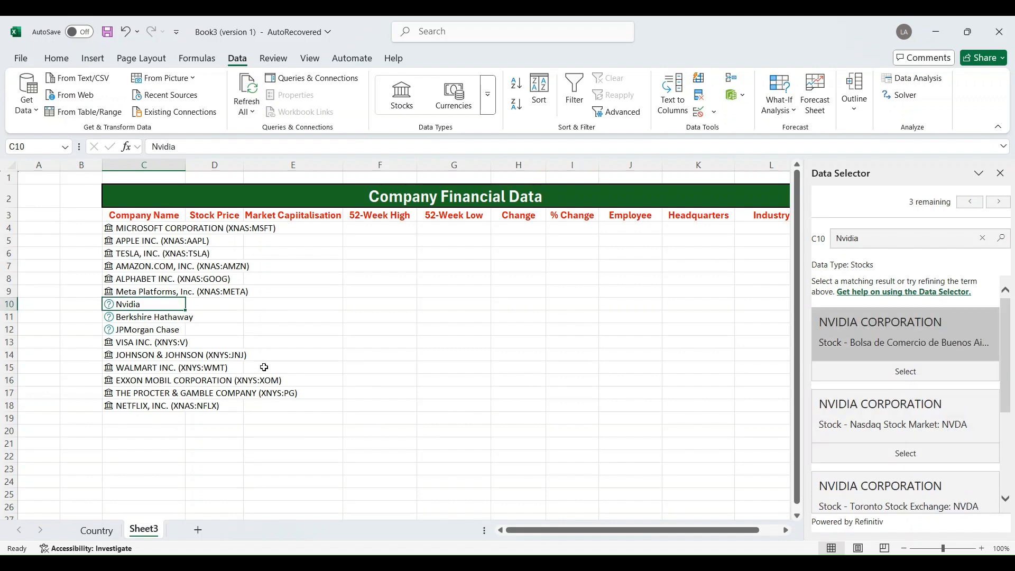
# Match Nvidia to NVIDIA CORPORATION on the Buenos Aires exchange and Berkshire Hathaway to BERKSHIRE HATHAWAY INC. (BRK.A) on the New York Stock Exchange.
pyautogui.click(906, 372)
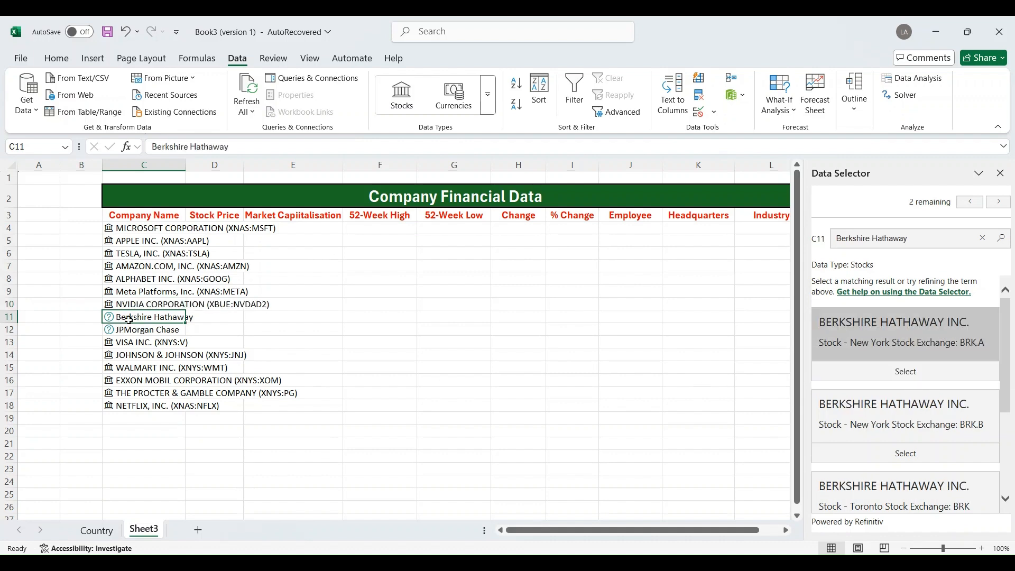
pyautogui.click(907, 373)
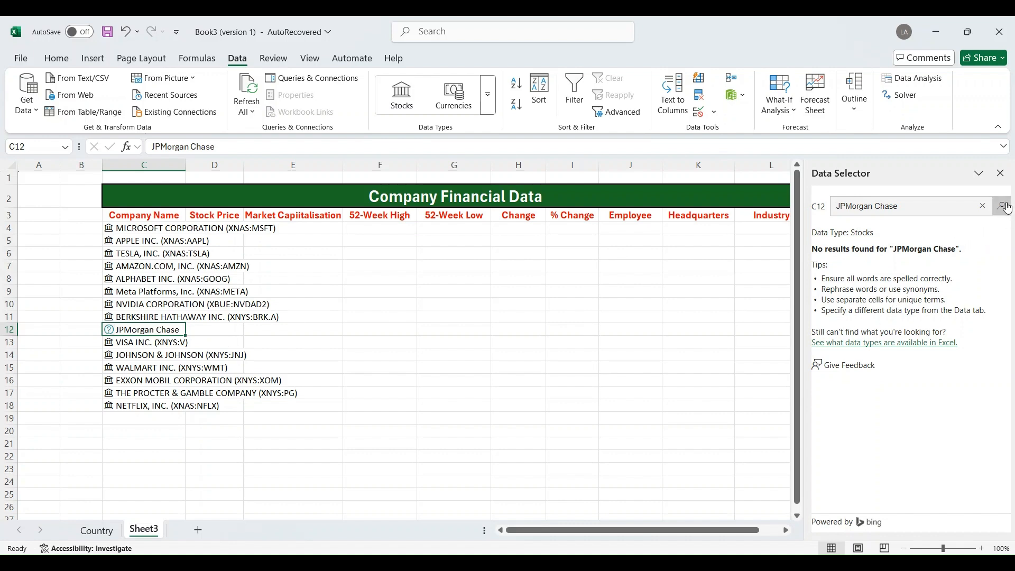
# Delete row 12 containing the unmatched JPMorgan Chase entry and autofit column C to the company names.
pyautogui.click(715, 338)
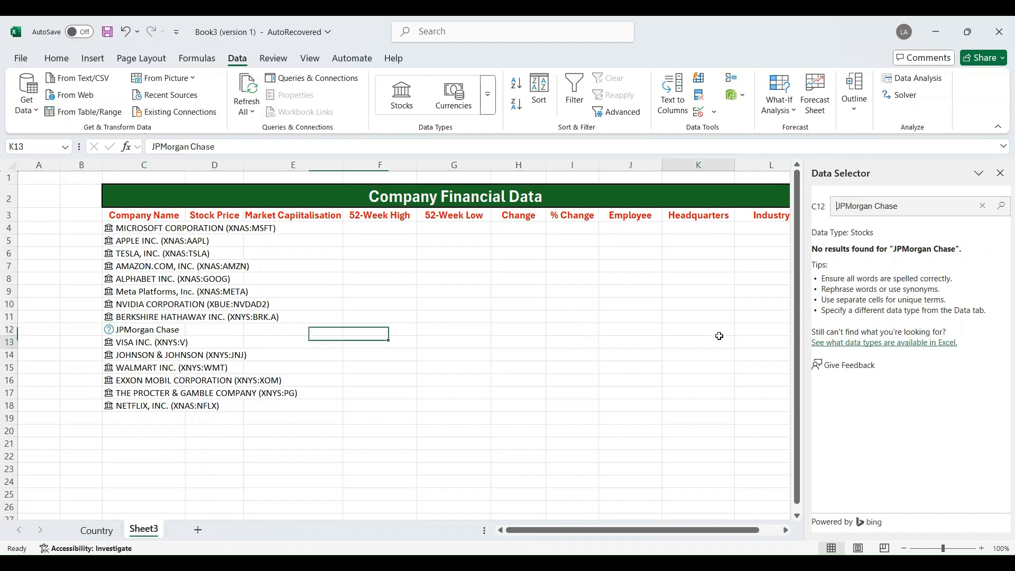
pyautogui.click(4, 329)
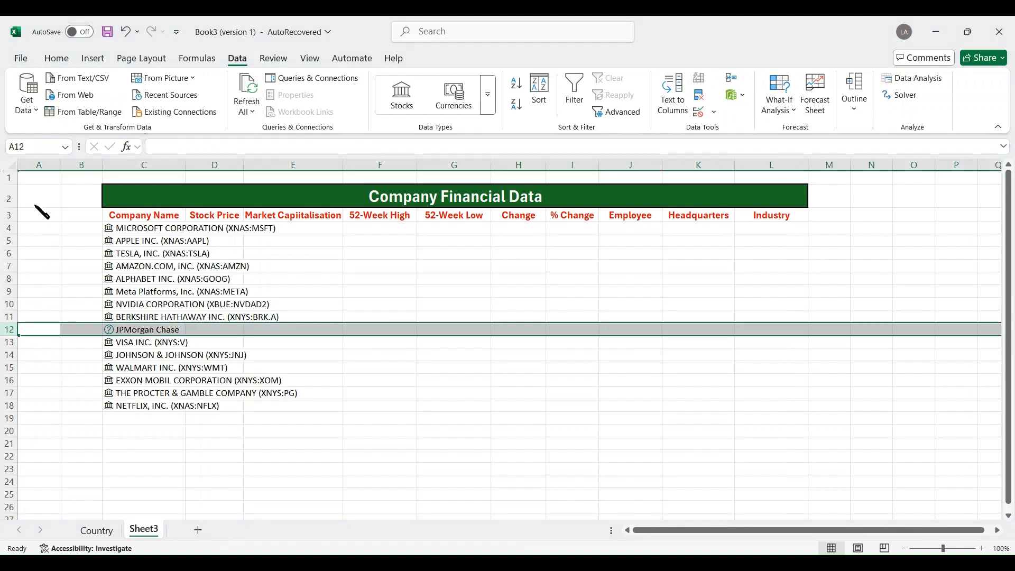
pyautogui.hotkey('ctrl', '-')
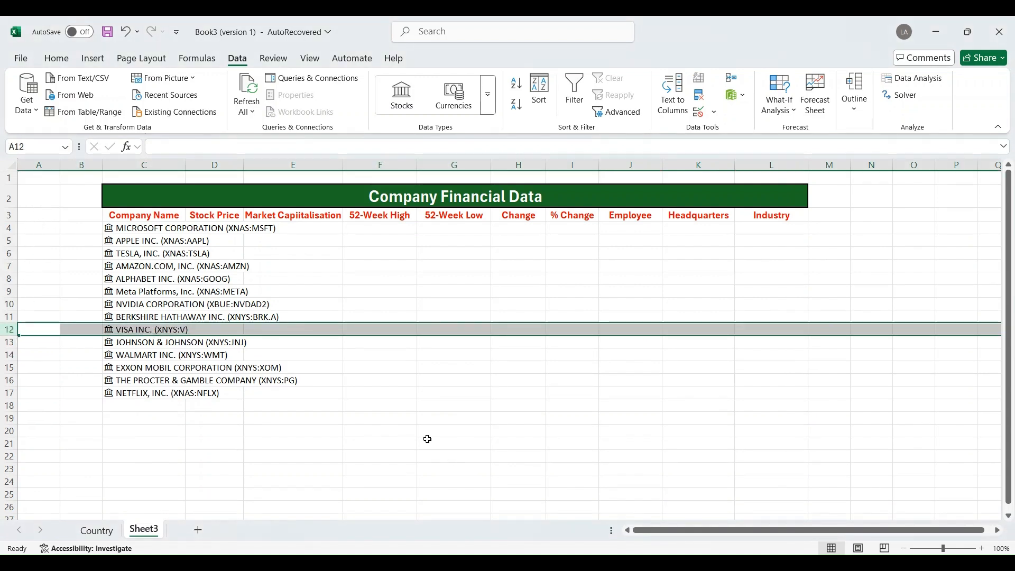
pyautogui.doubleClick(185, 165)
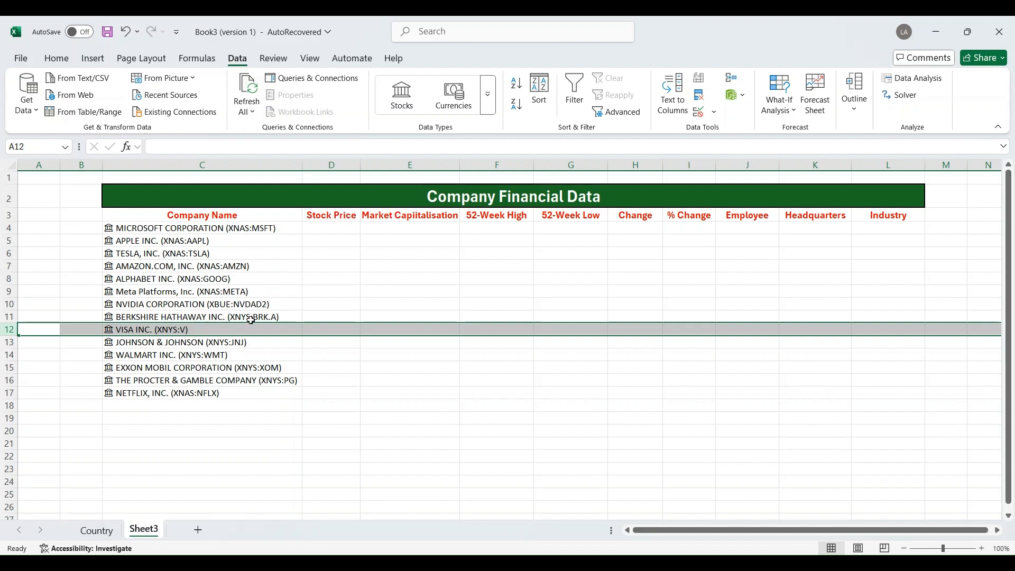
# Extract Microsoft's Price field into D4 and fill the formula down to D17.
pyautogui.click(262, 229)
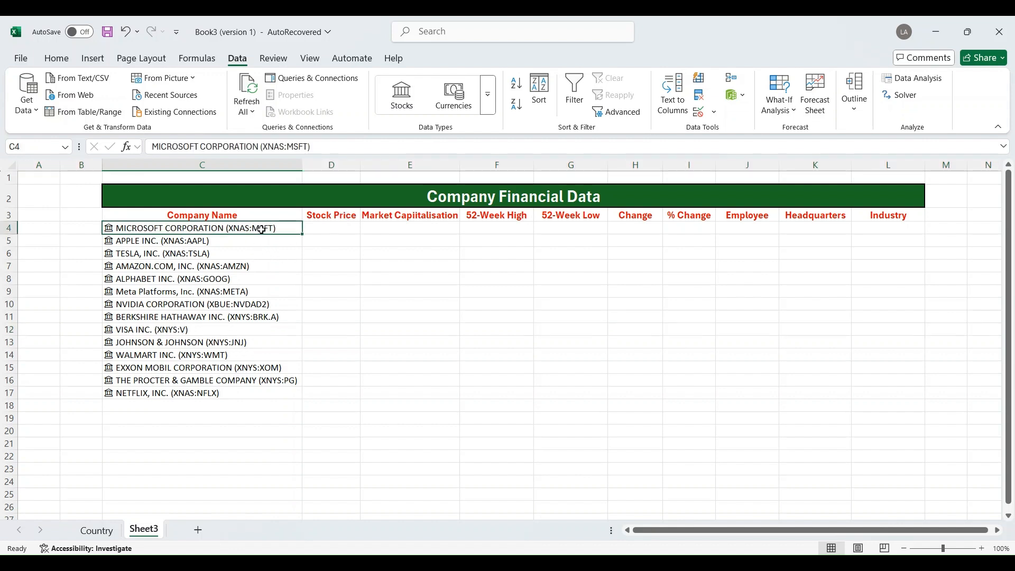
pyautogui.click(309, 209)
pyautogui.click(349, 228)
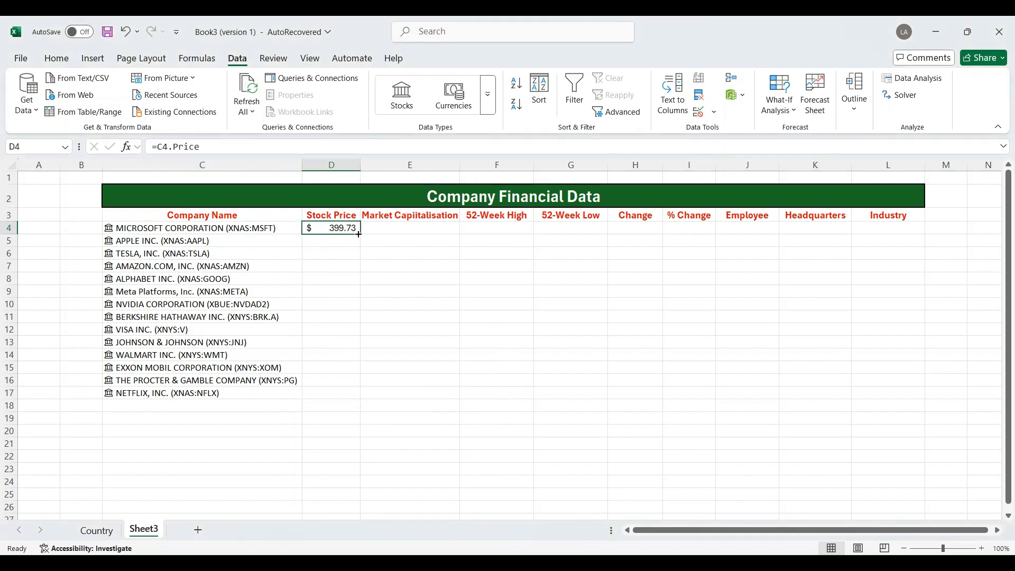
pyautogui.moveTo(360, 234); pyautogui.dragTo(365, 396)
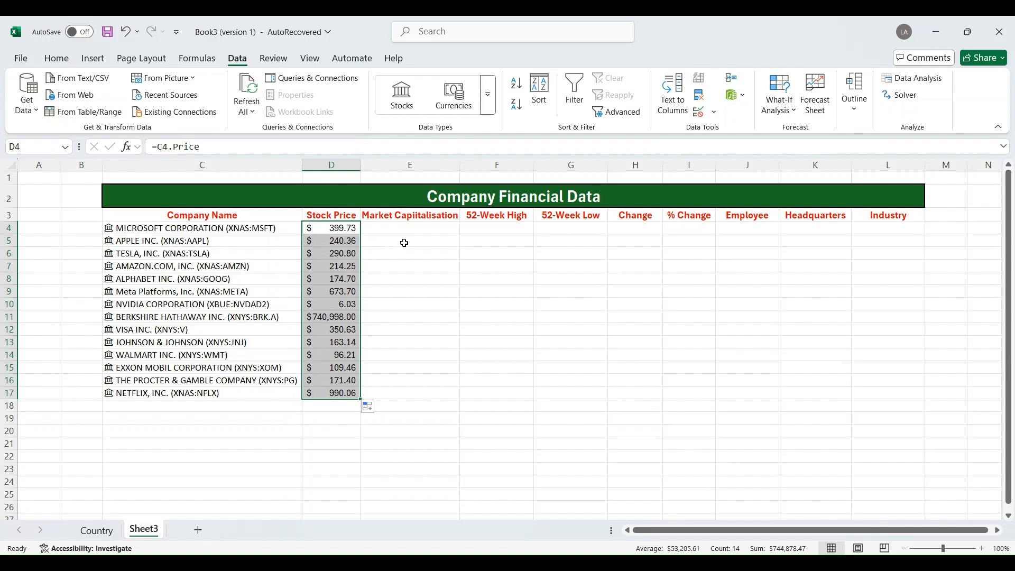
# Extract Microsoft's Market cap field into E4 and fill the formula down to E17.
pyautogui.click(408, 226)
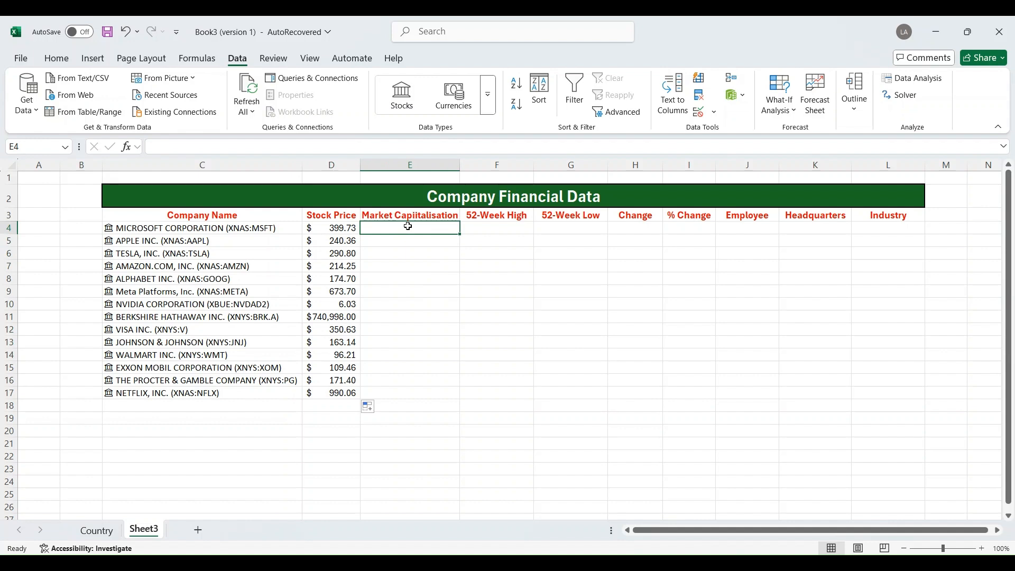
pyautogui.click(267, 229)
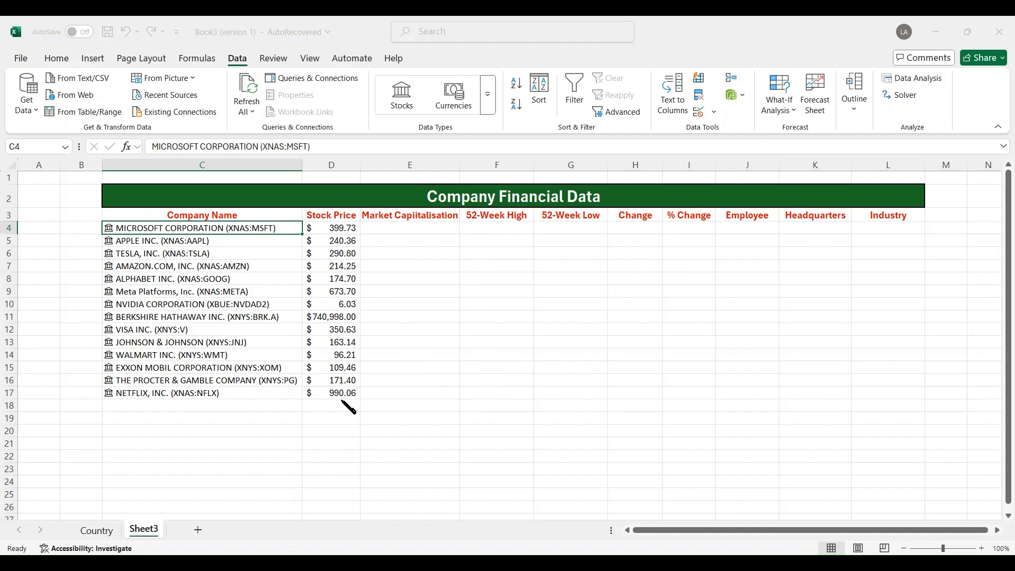
pyautogui.press('Escape')
pyautogui.click(454, 225)
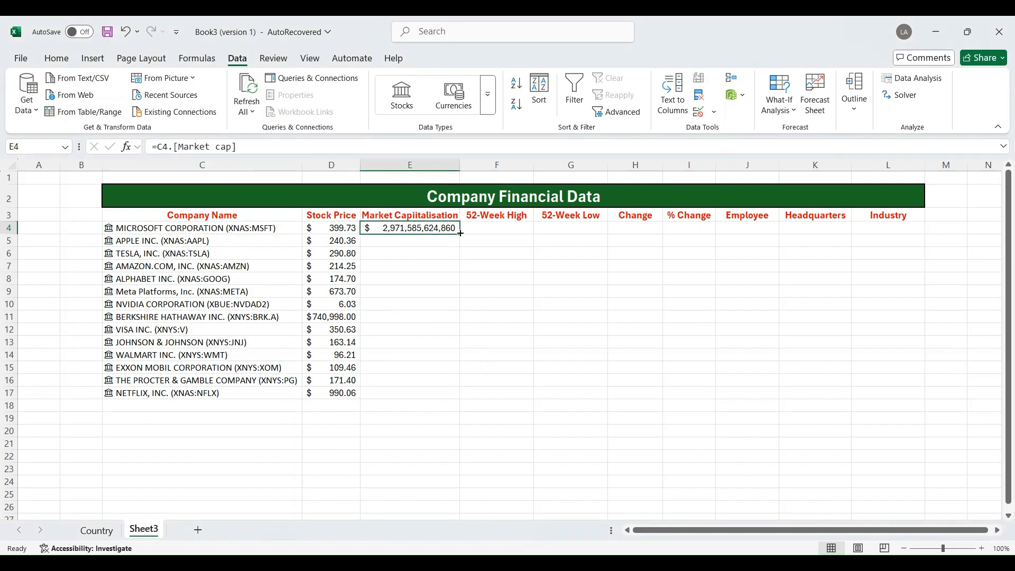
pyautogui.moveTo(464, 234); pyautogui.dragTo(466, 402)
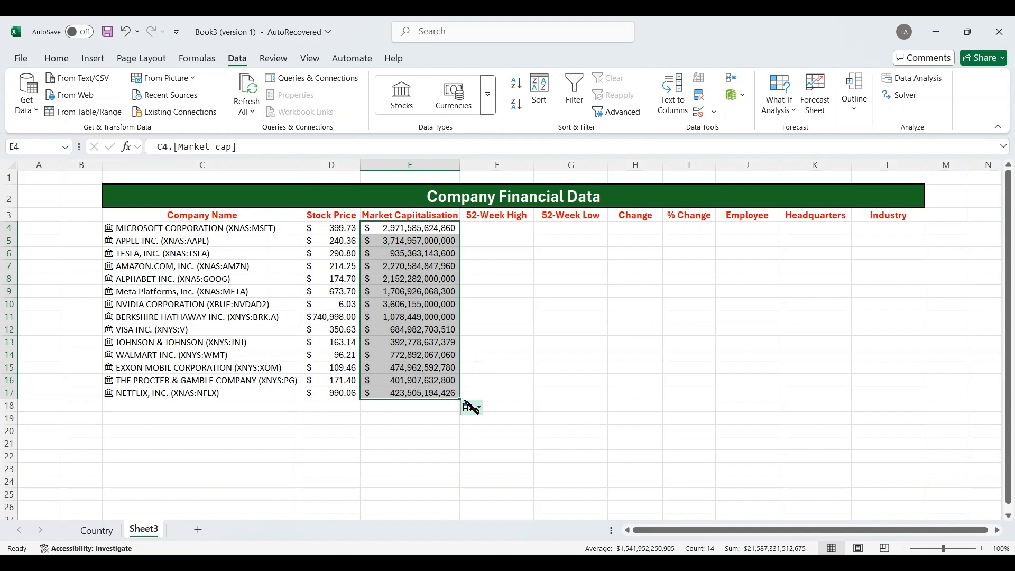
# Extract Microsoft's 52 week high into F4 and its 52 week low into G4.
pyautogui.click(491, 229)
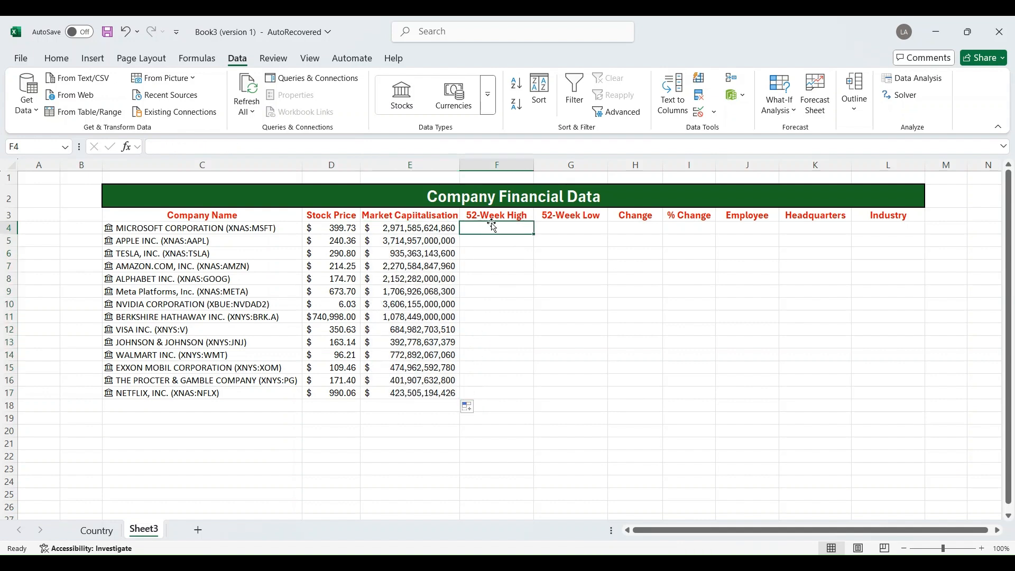
pyautogui.click(256, 226)
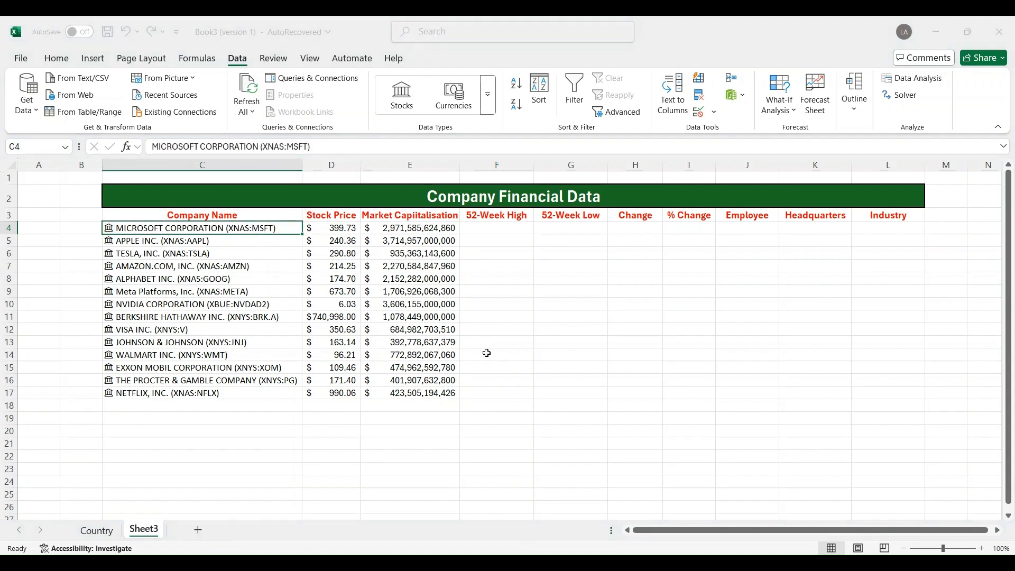
pyautogui.click(349, 247)
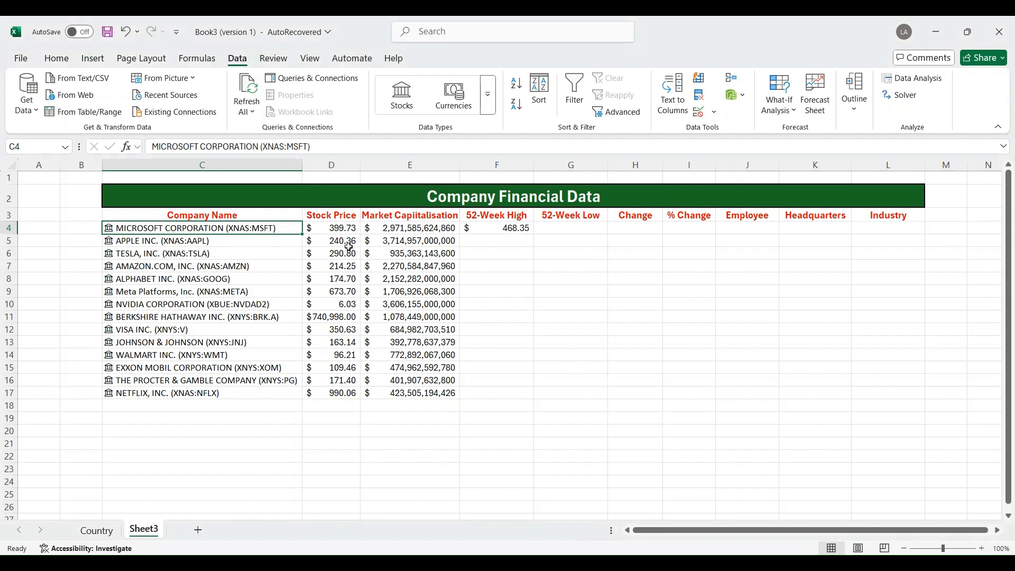
pyautogui.click(563, 228)
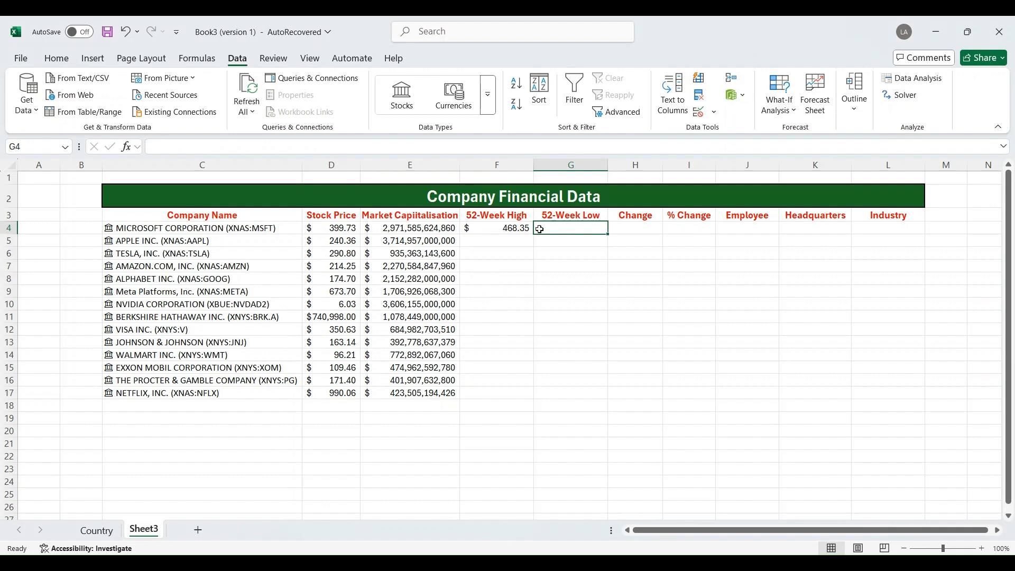
pyautogui.click(290, 231)
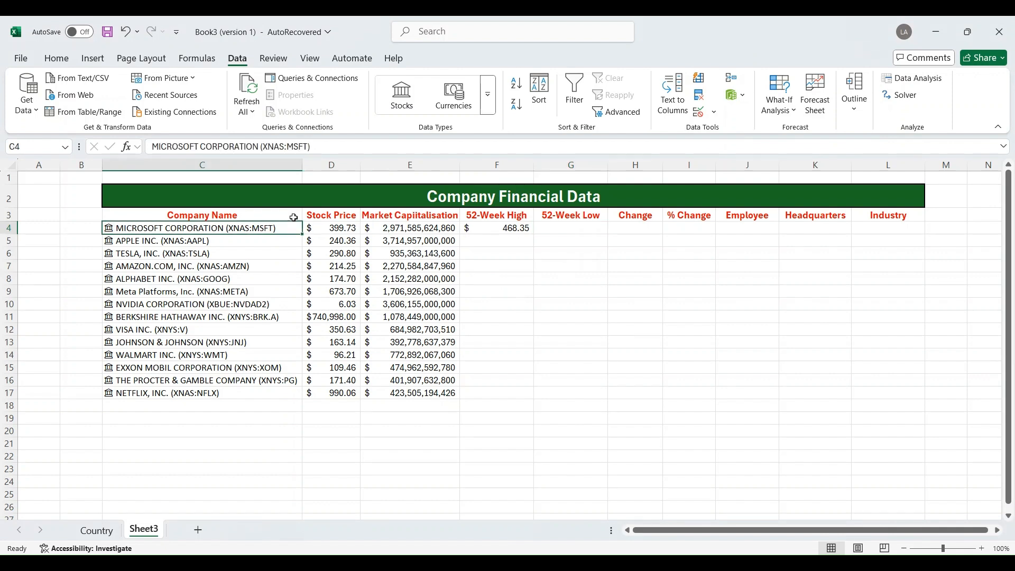
pyautogui.click(338, 268)
# Extract Microsoft's Change field into H4 and its Change (%) field into I4.
pyautogui.click(638, 228)
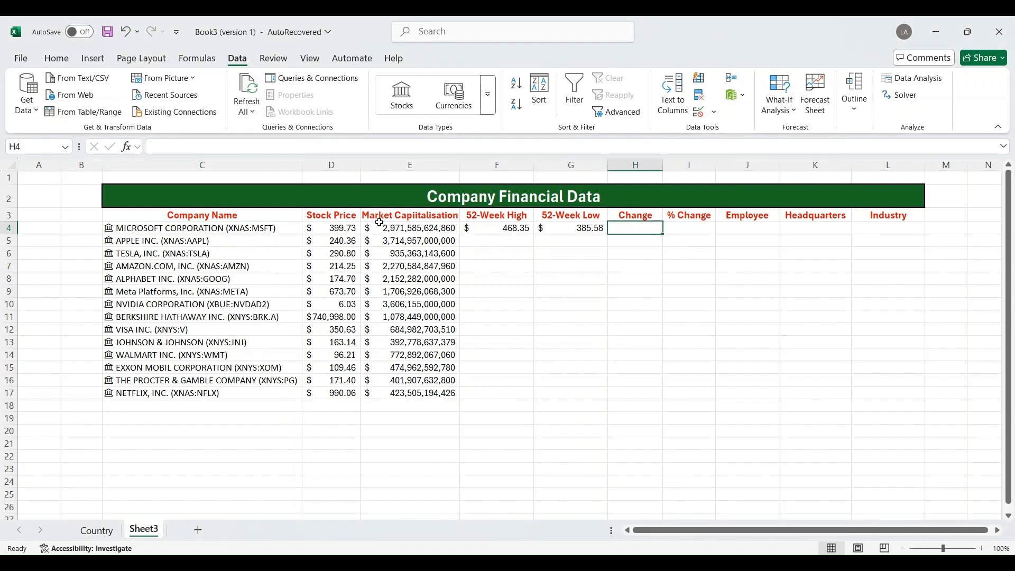
pyautogui.click(291, 229)
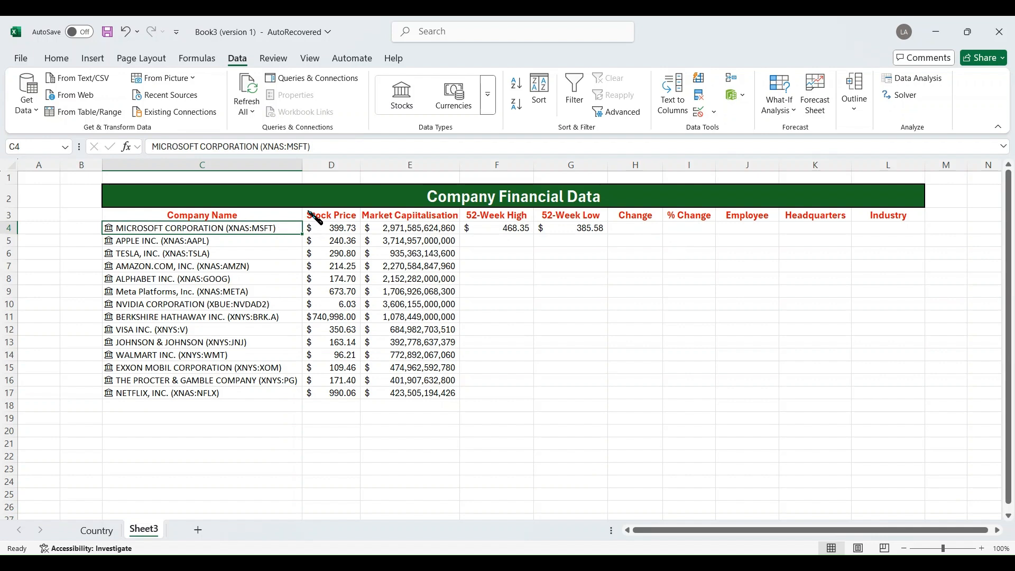
pyautogui.click(316, 218)
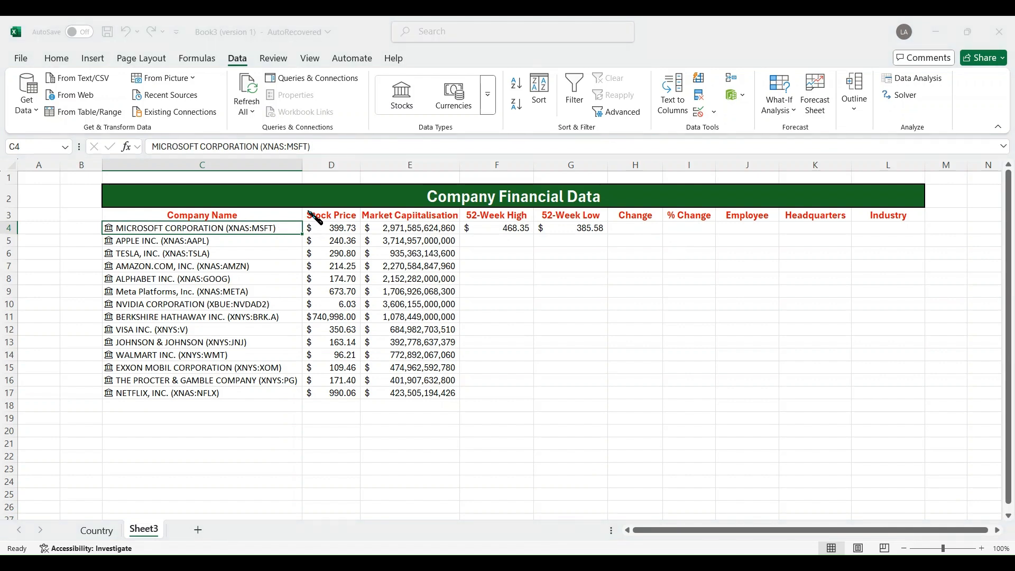
pyautogui.click(342, 315)
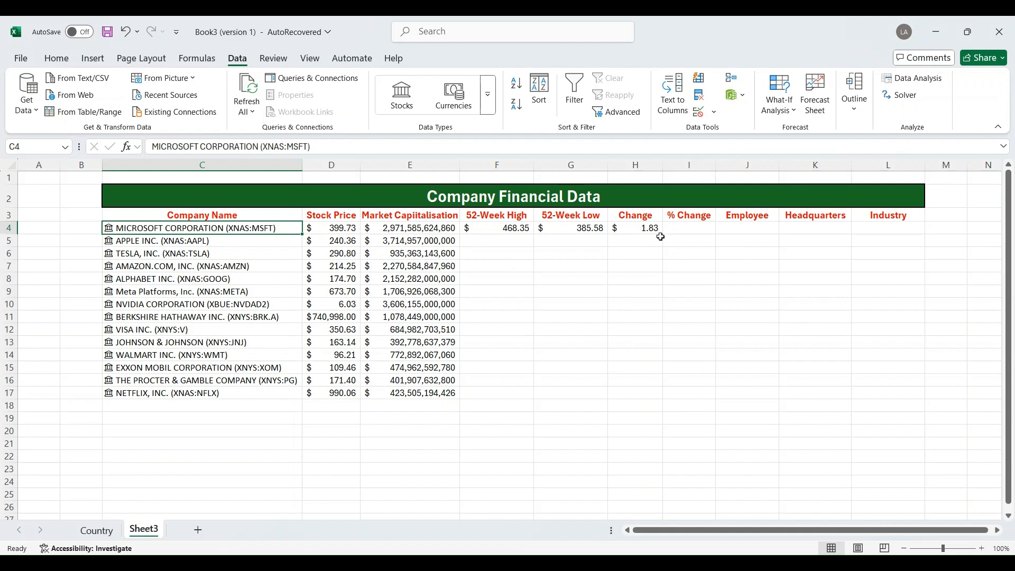
pyautogui.click(316, 218)
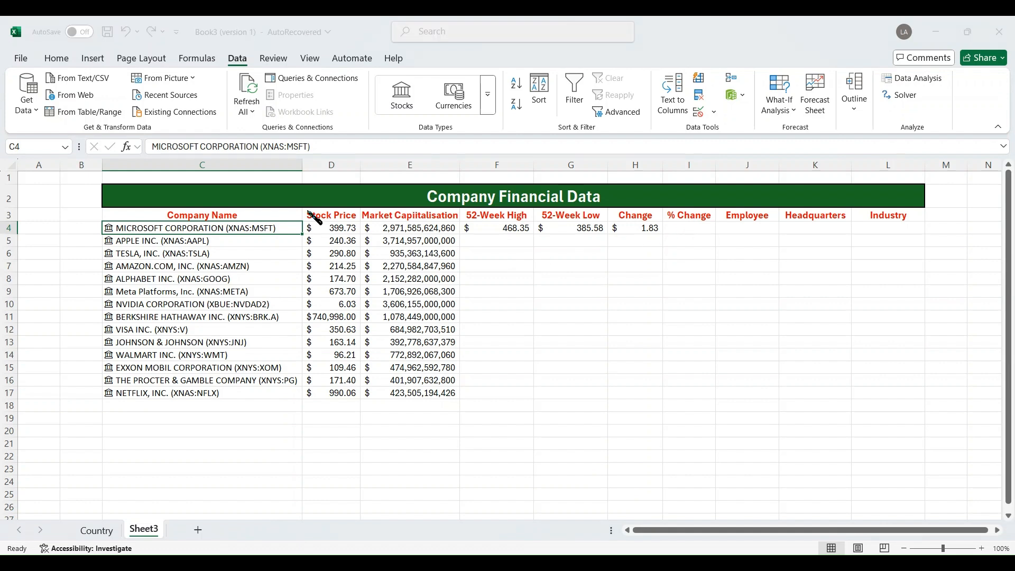
pyautogui.click(341, 330)
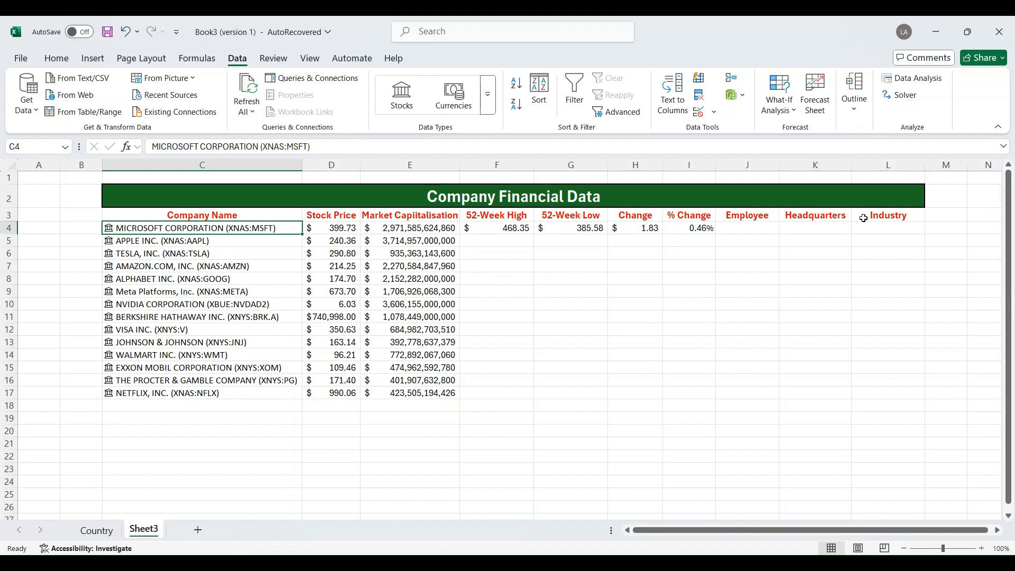
# Extract Microsoft's Employees field from its stock data into J4 under the Employee heading.
pyautogui.click(746, 228)
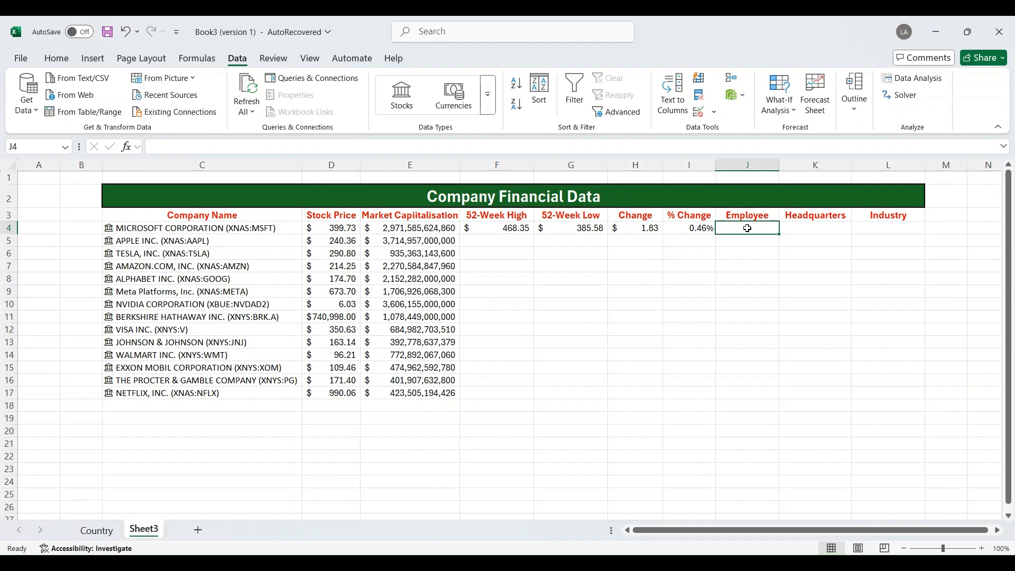
pyautogui.click(284, 226)
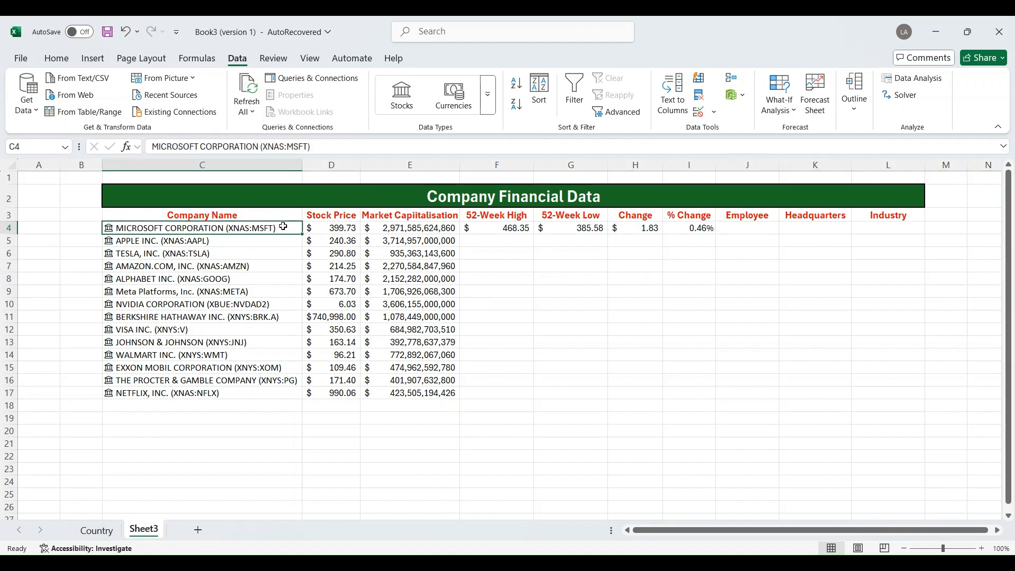
pyautogui.moveTo(312, 208); pyautogui.dragTo(310, 210)
pyautogui.click(309, 210)
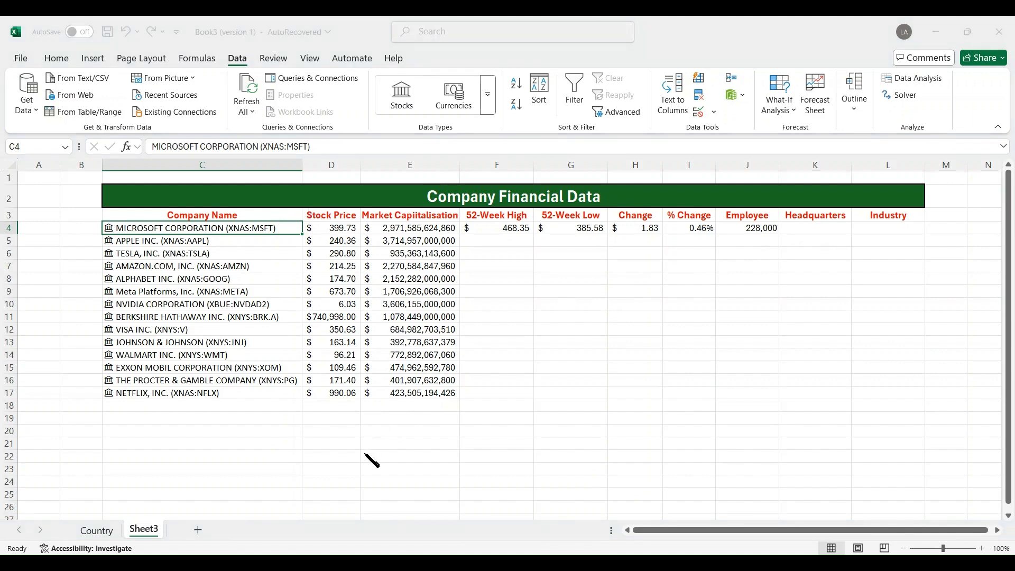
# Extract Microsoft's Headquarters and Industry fields into K4 and L4, and autofit columns K and L.
pyautogui.doubleClick(850, 167)
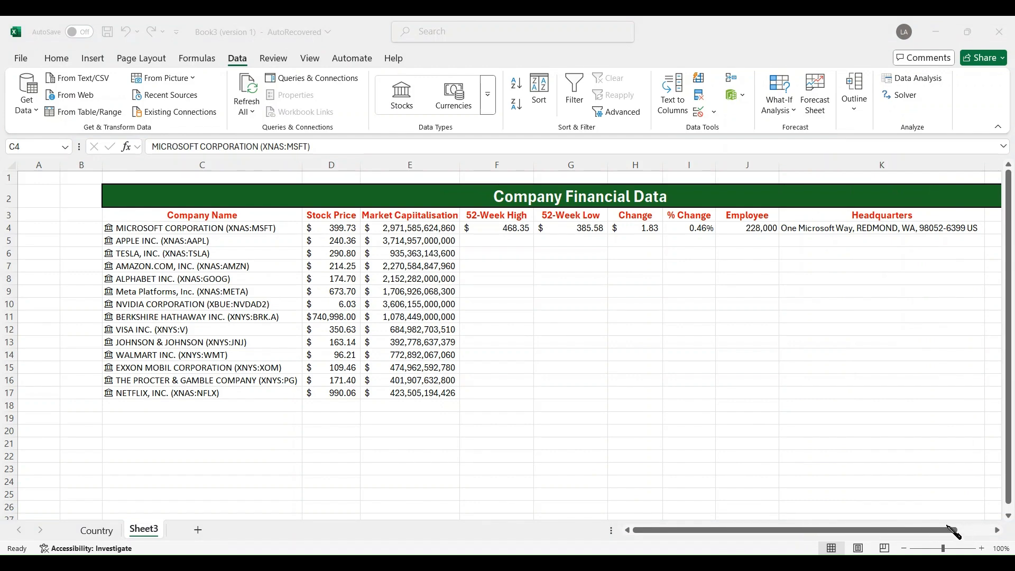
pyautogui.click(996, 529)
pyautogui.click(997, 529)
pyautogui.click(997, 530)
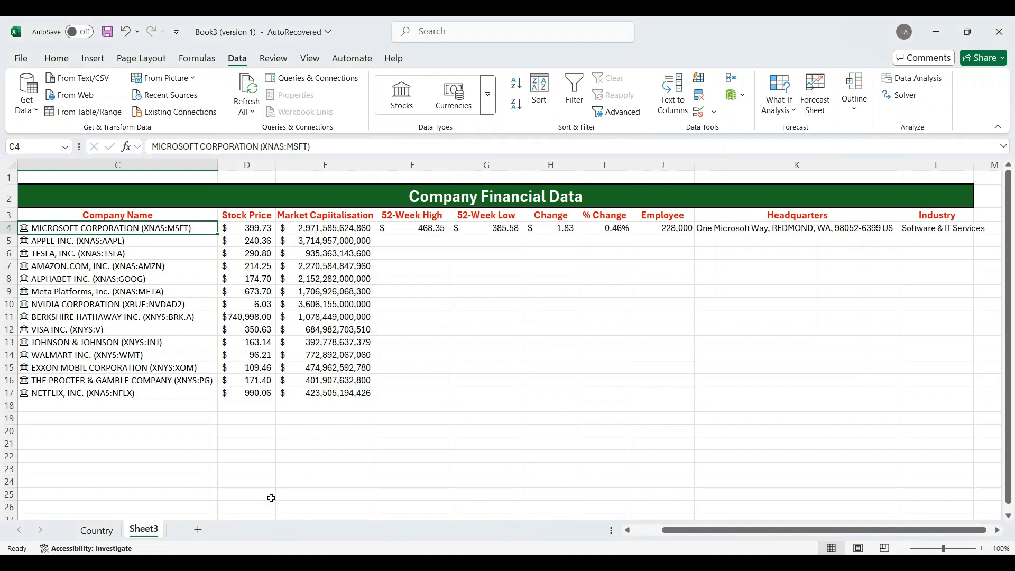
pyautogui.doubleClick(973, 164)
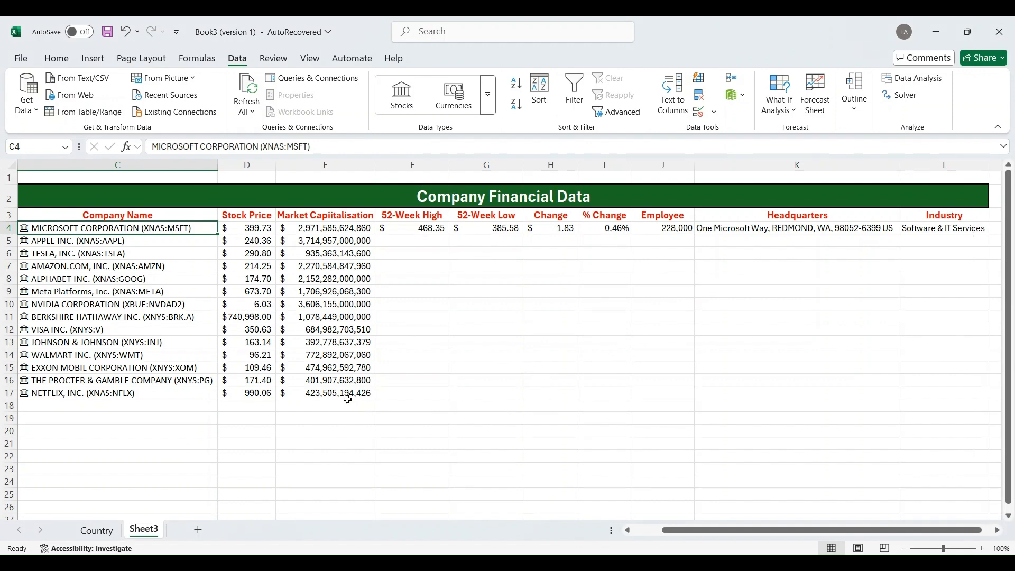
# Fill the 52-Week High and 52-Week Low formulas in F4 and G4 down to row 17.
pyautogui.click(411, 229)
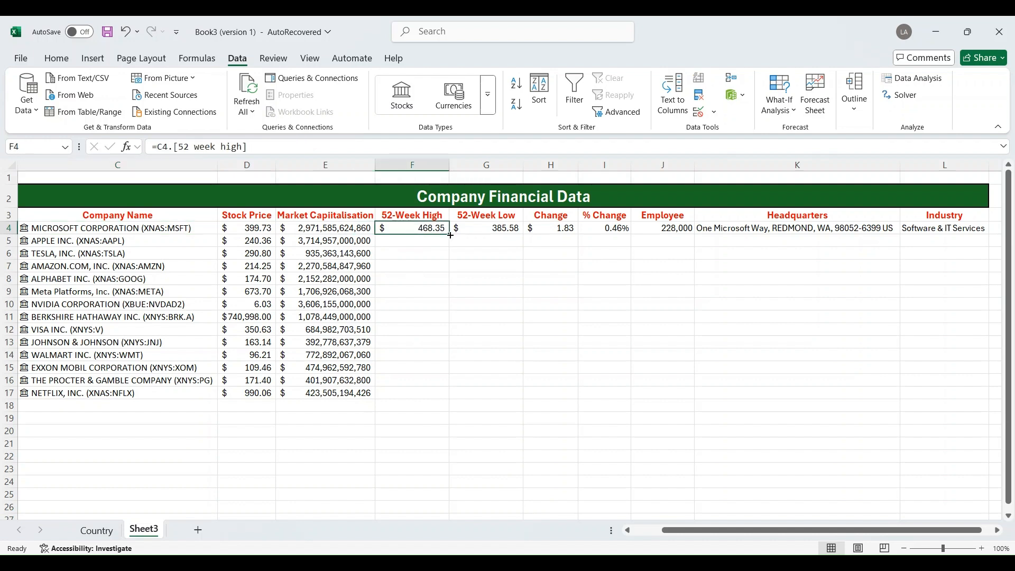
pyautogui.moveTo(450, 234); pyautogui.dragTo(434, 401)
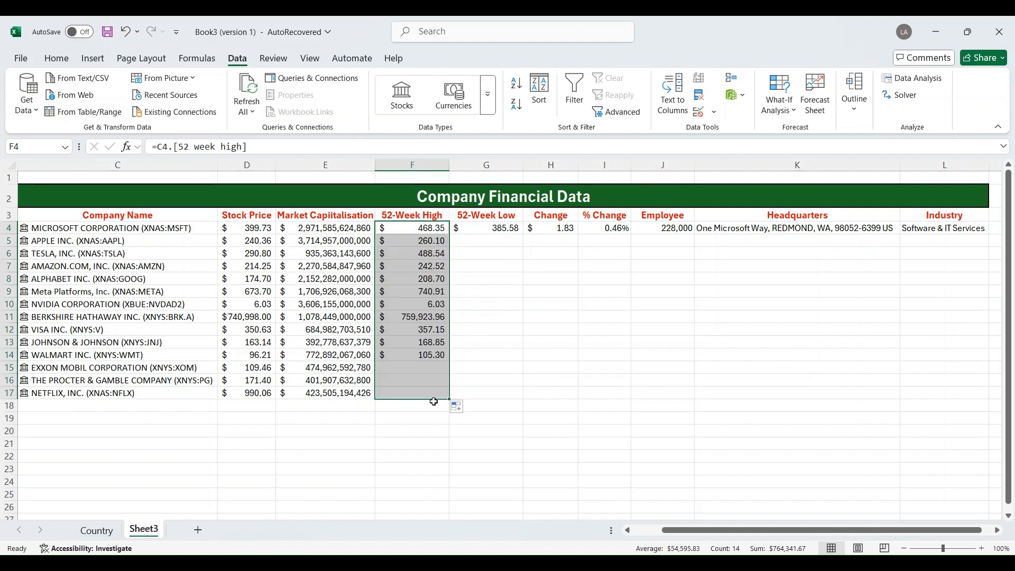
pyautogui.click(500, 228)
pyautogui.moveTo(524, 234); pyautogui.dragTo(519, 398)
# Fill the Change, % Change and Employee formulas in H4, I4 and J4 down to row 17.
pyautogui.click(558, 228)
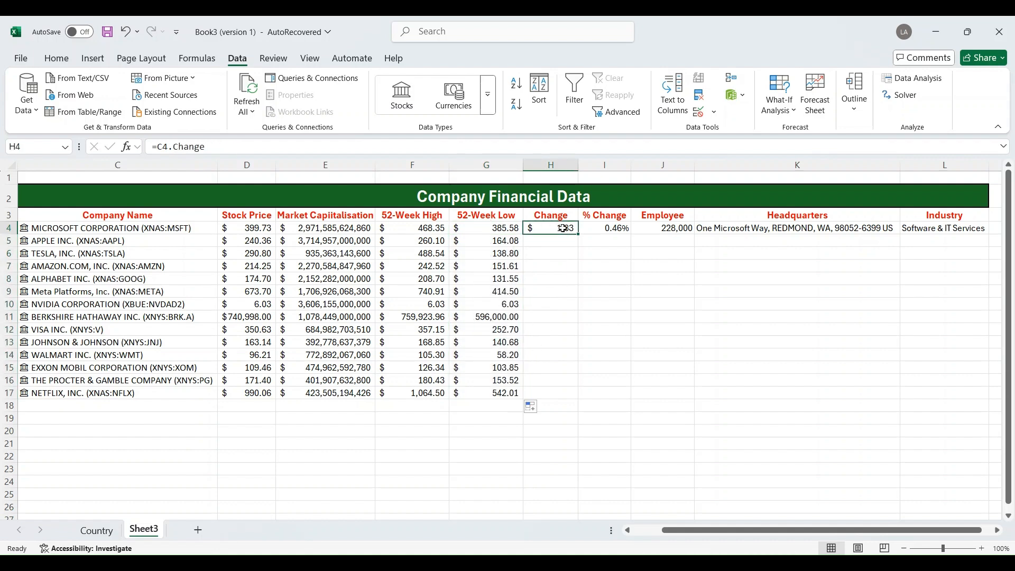
pyautogui.moveTo(578, 235); pyautogui.dragTo(577, 399)
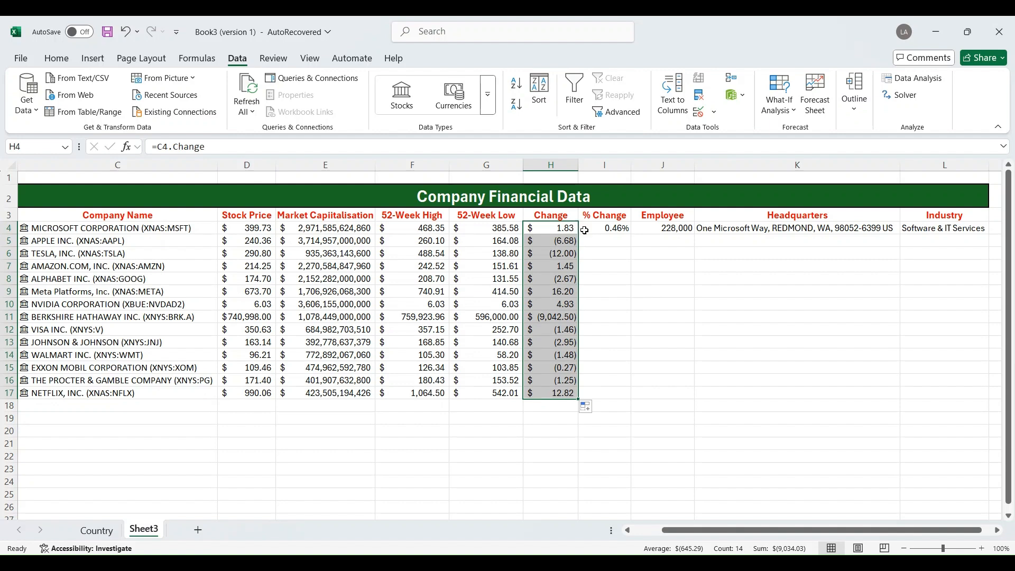
pyautogui.click(609, 229)
pyautogui.moveTo(632, 234); pyautogui.dragTo(635, 389)
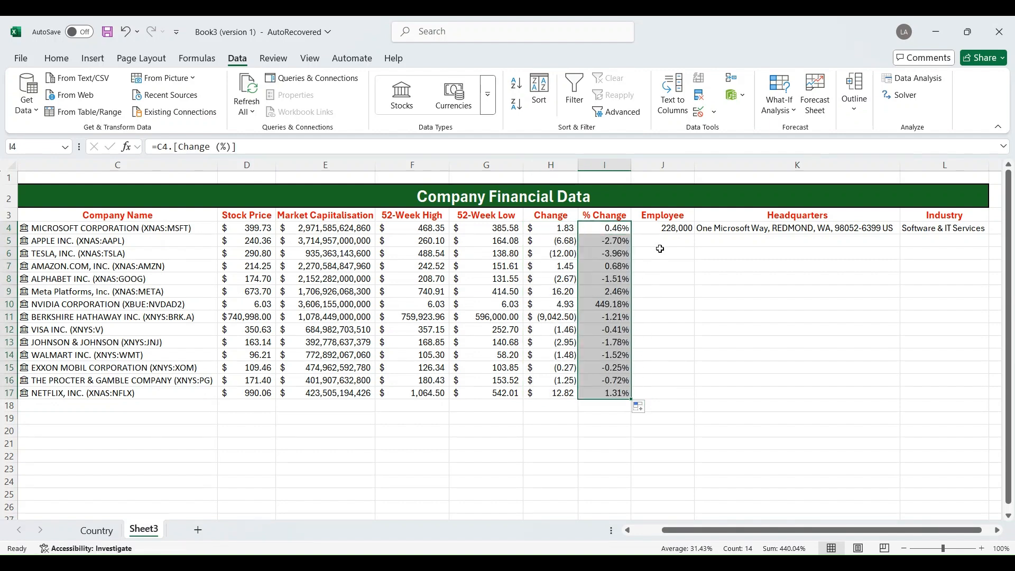
pyautogui.click(668, 230)
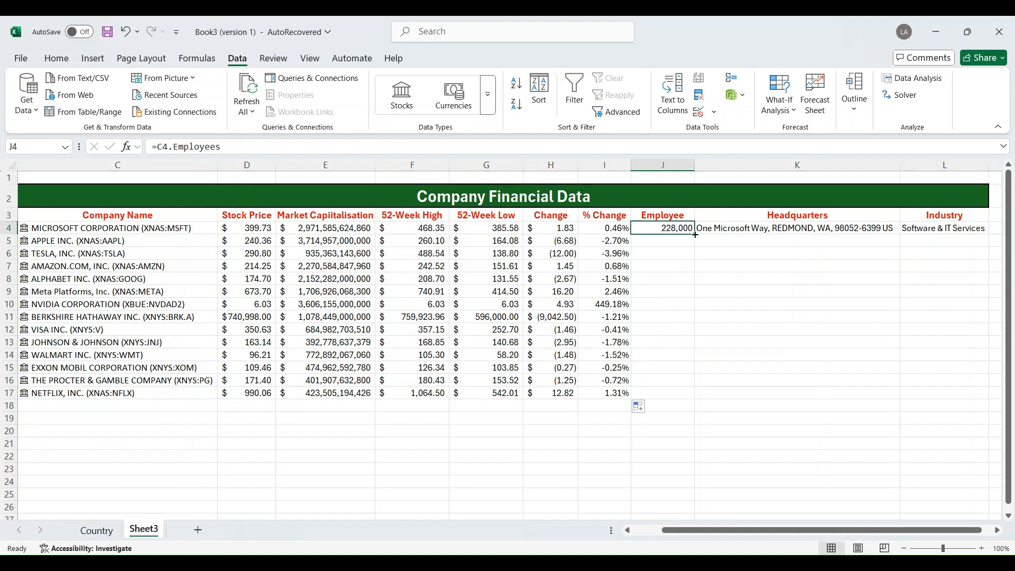
pyautogui.moveTo(695, 234); pyautogui.dragTo(697, 396)
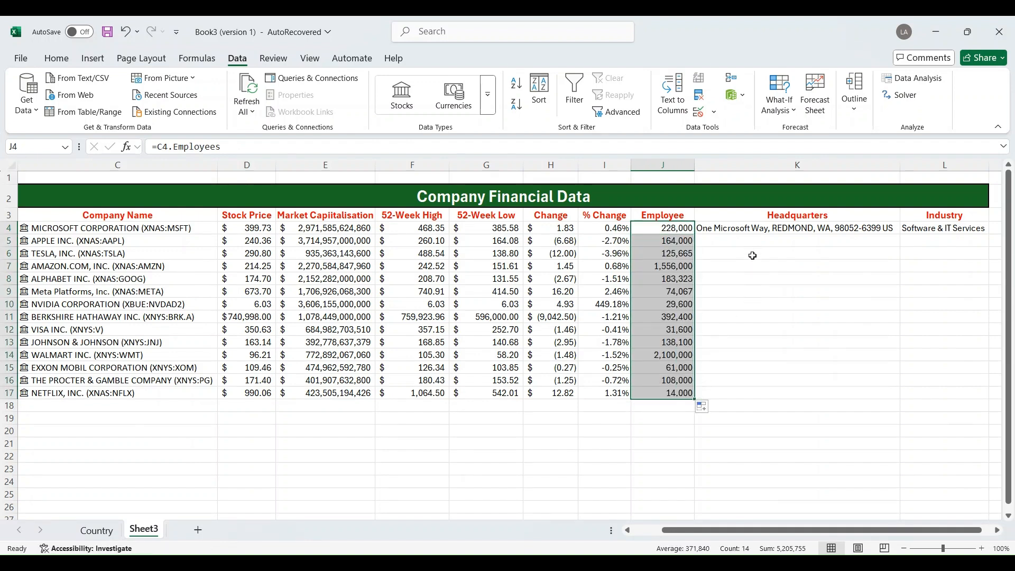
# Fill the Headquarters formula in K4 down to row 17 and autofit column K.
pyautogui.click(759, 229)
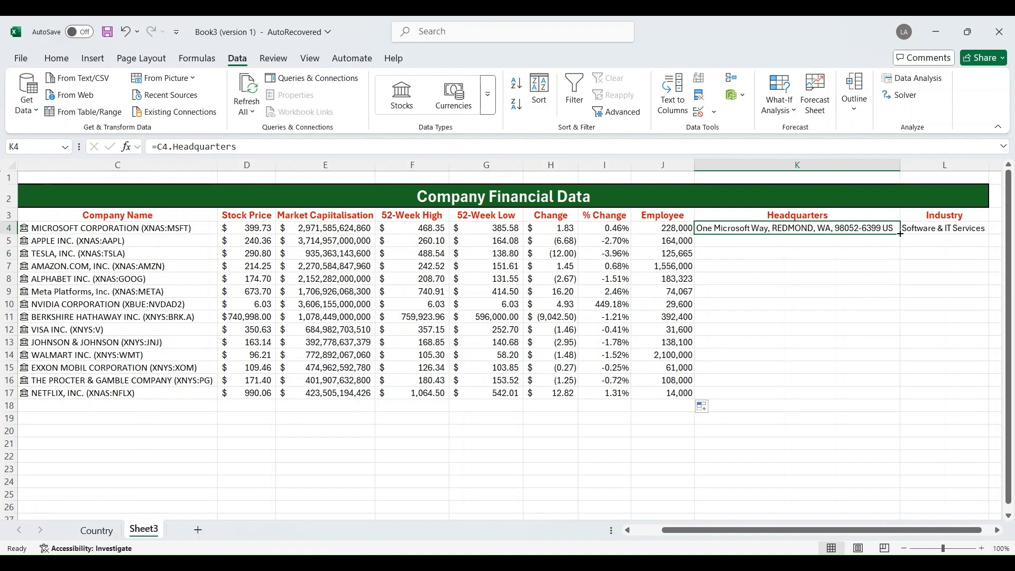
pyautogui.moveTo(900, 234); pyautogui.dragTo(905, 396)
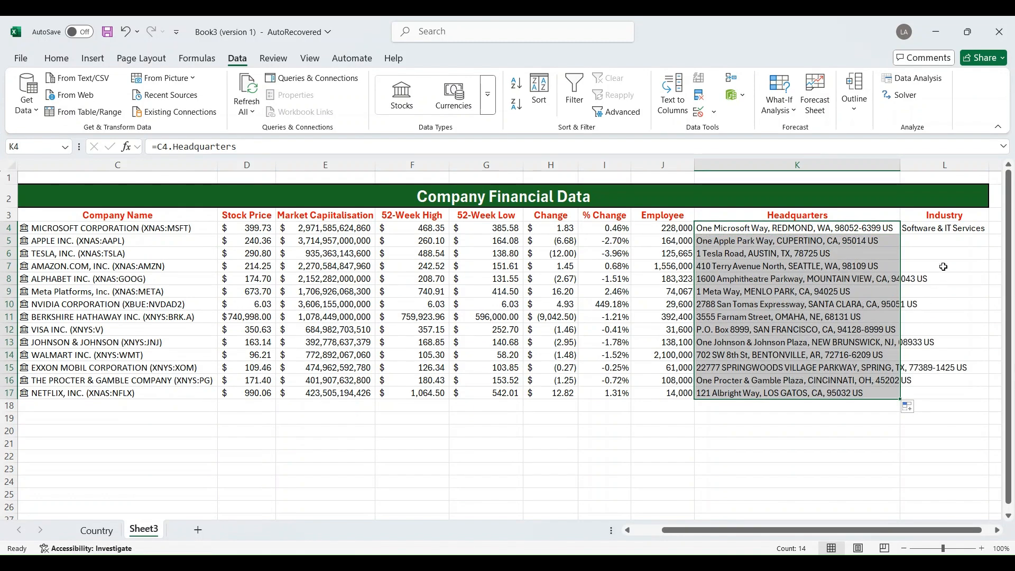
pyautogui.doubleClick(900, 164)
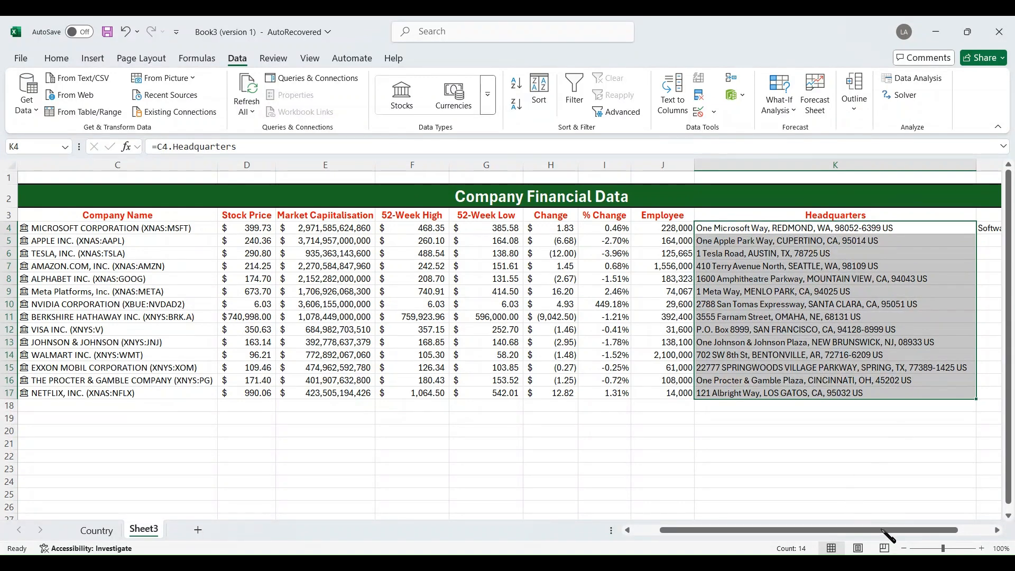
# Fill the Industry formula in L4 down to row 17 and autofit column L.
pyautogui.moveTo(888, 535); pyautogui.dragTo(964, 542)
pyautogui.click(902, 227)
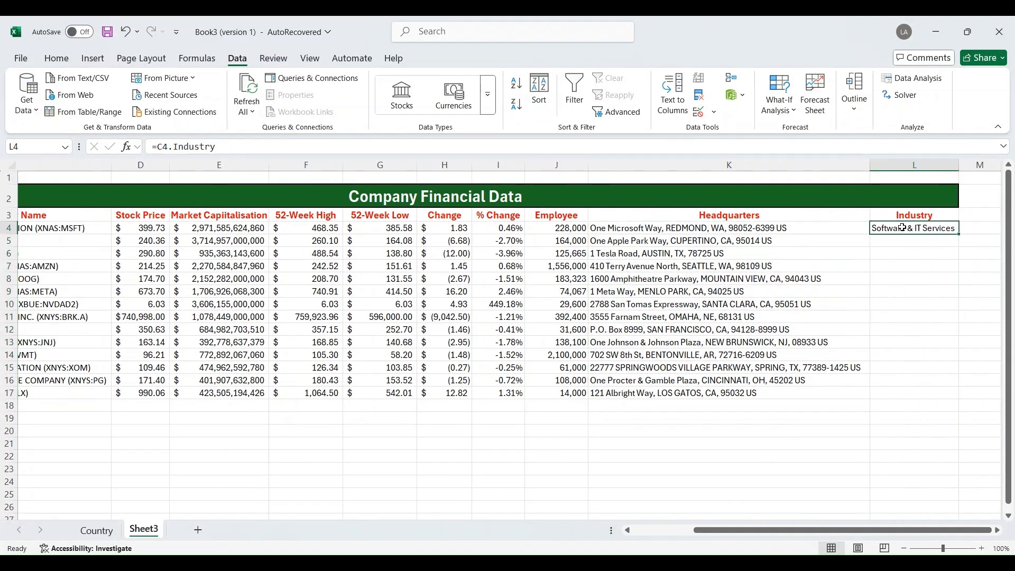
pyautogui.moveTo(960, 234); pyautogui.dragTo(962, 395)
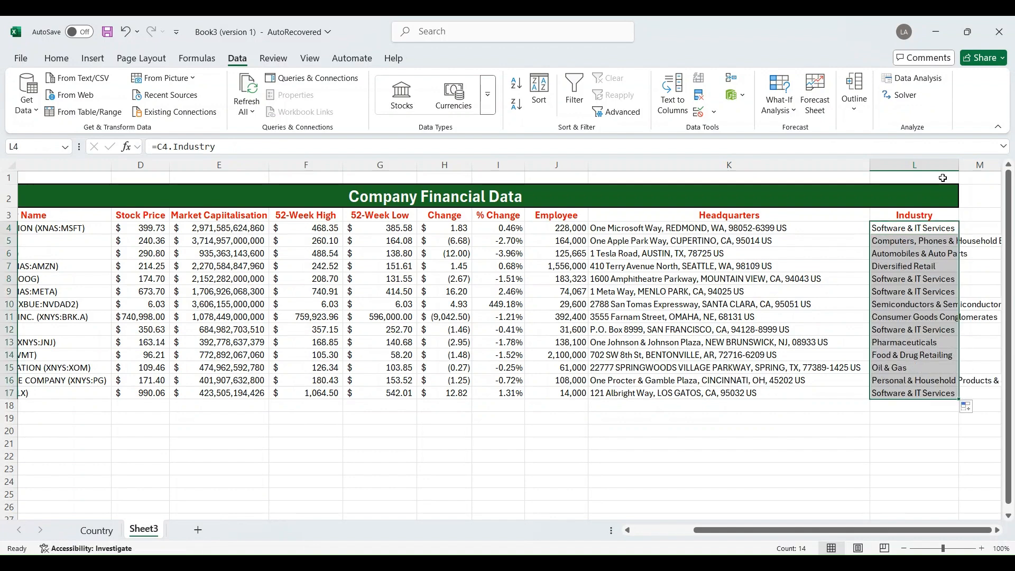
pyautogui.doubleClick(958, 164)
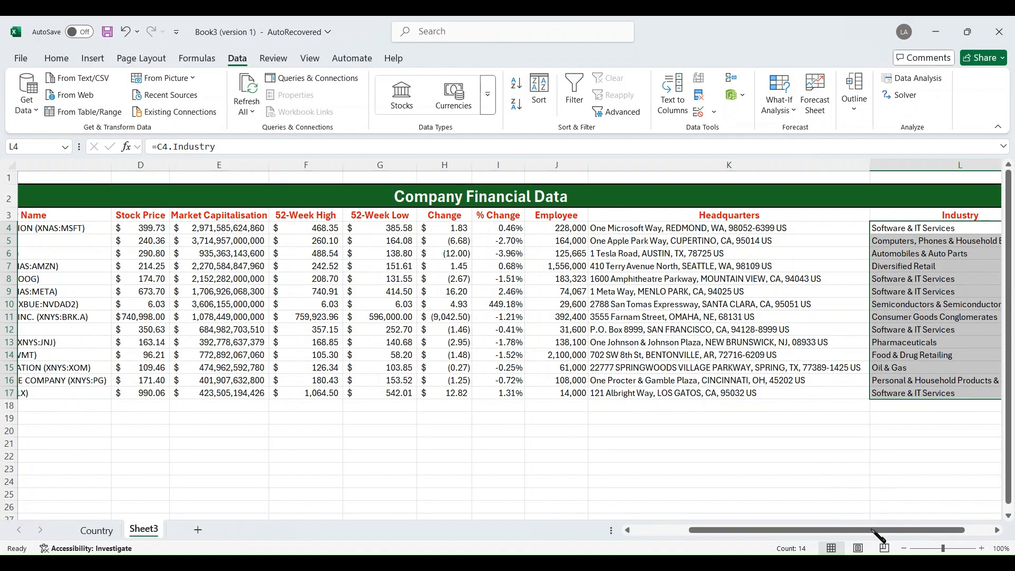
# Remove all borders from the entire sheet and give every cell a white fill.
pyautogui.click(625, 529)
pyautogui.click(626, 530)
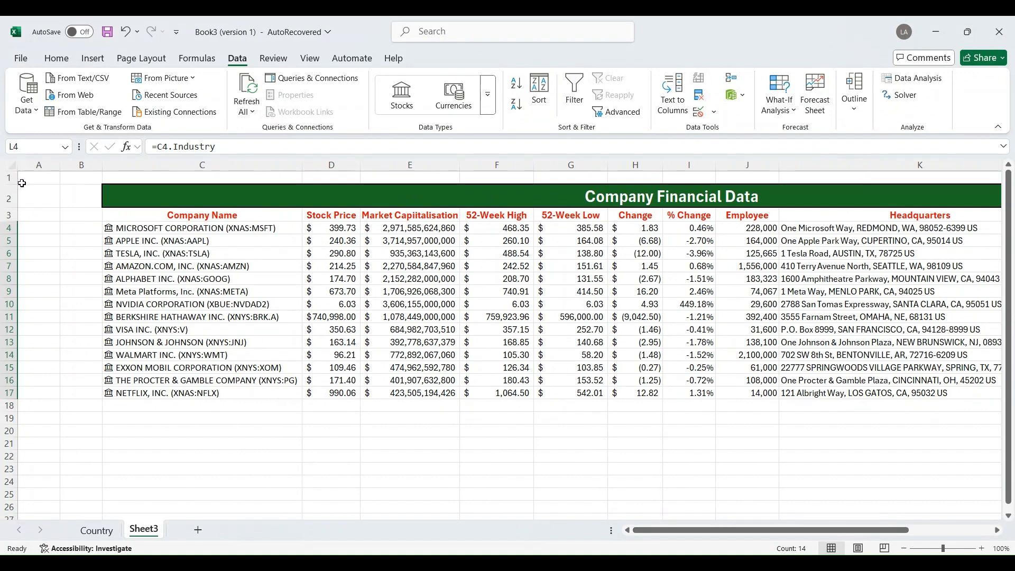
pyautogui.click(11, 166)
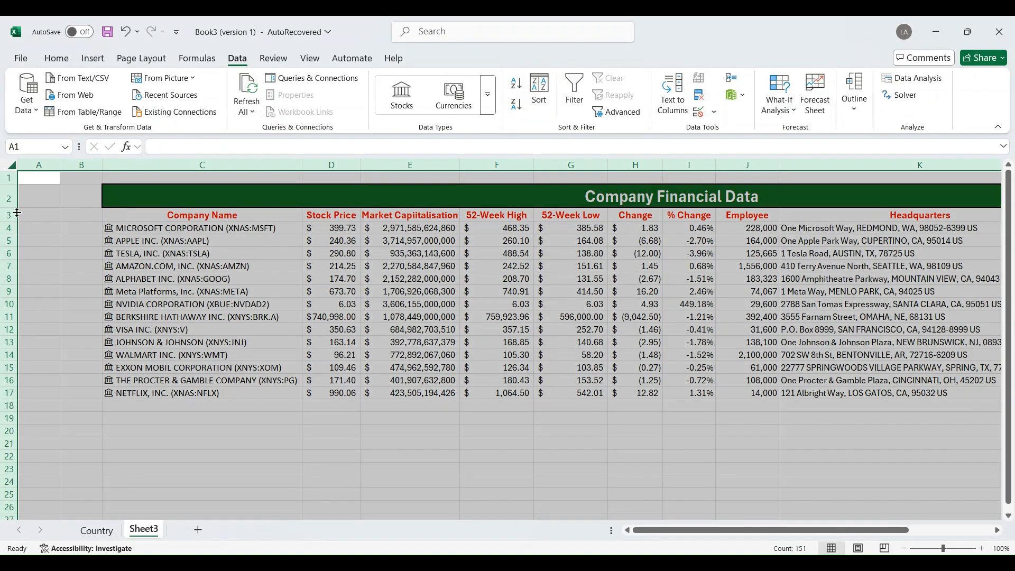
pyautogui.click(56, 58)
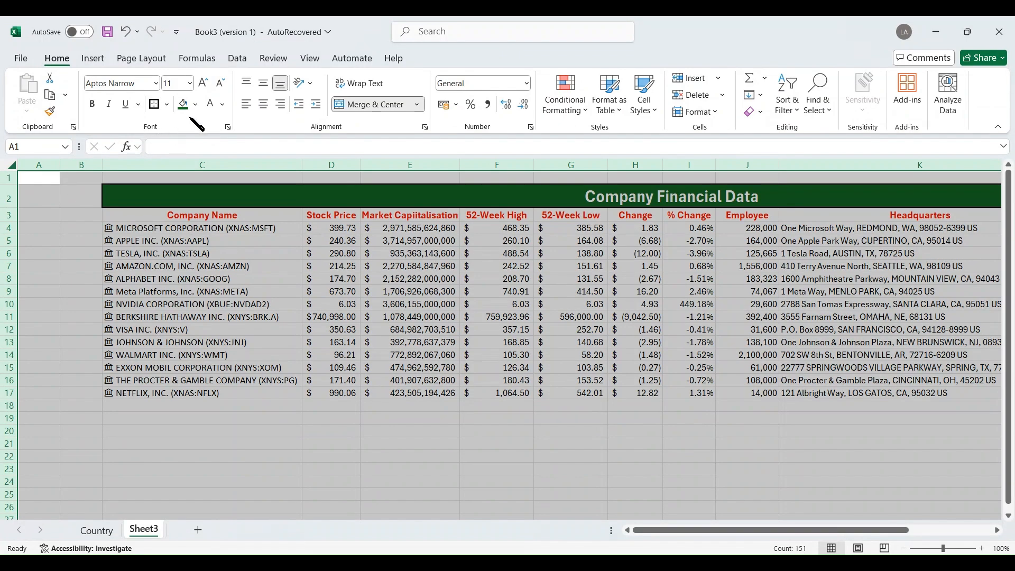
pyautogui.click(183, 220)
pyautogui.click(196, 109)
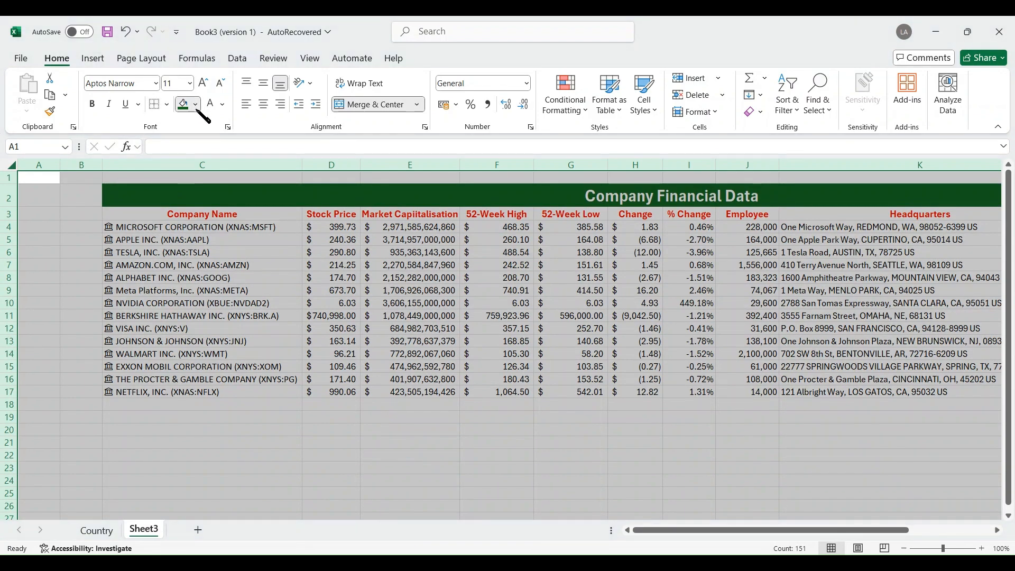
pyautogui.click(180, 174)
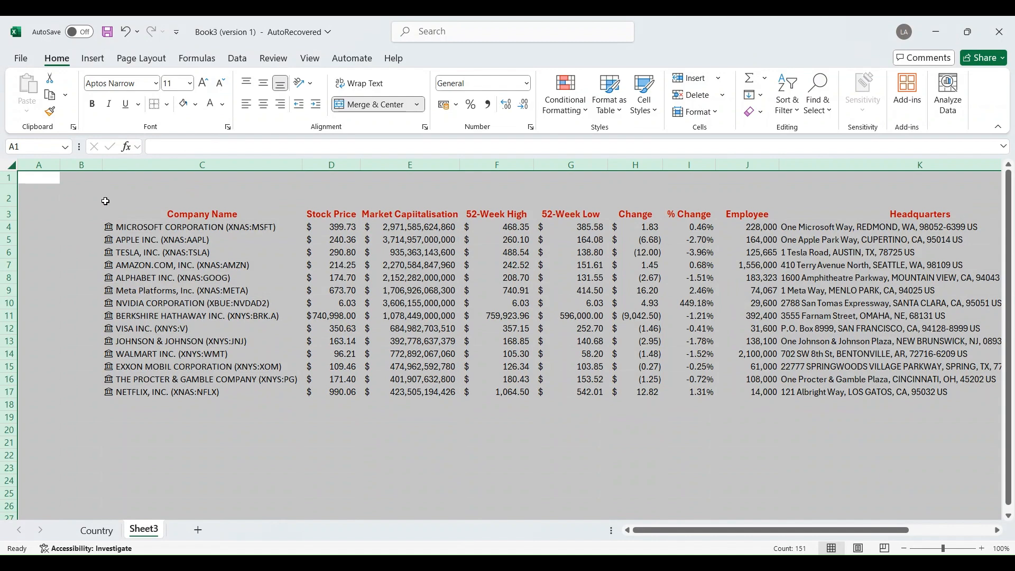
# Apply all borders to the table range C3:L17, from the Company Name header to the last Industry cell.
pyautogui.moveTo(95, 209); pyautogui.dragTo(135, 385)
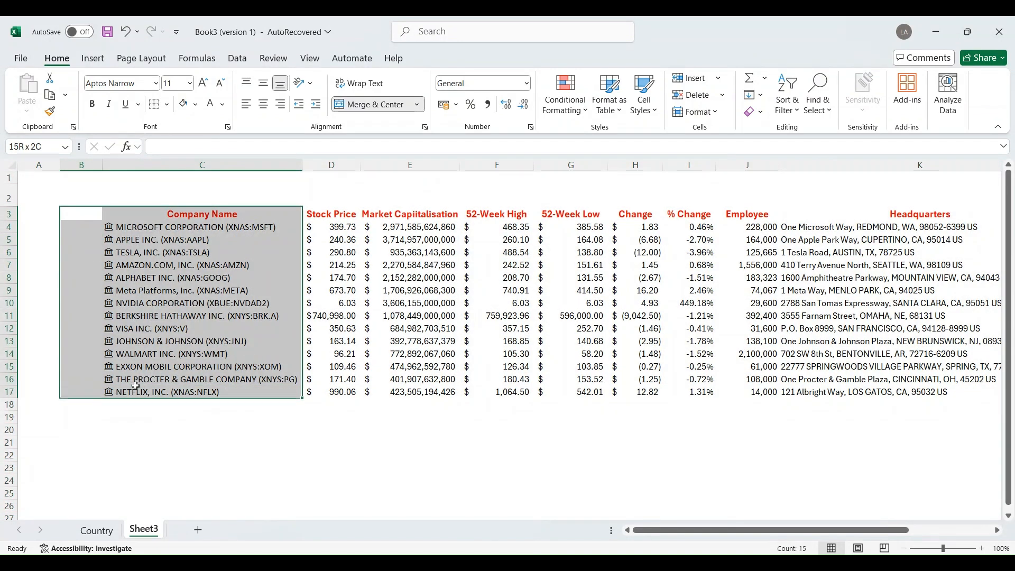
pyautogui.click(206, 442)
pyautogui.click(104, 217)
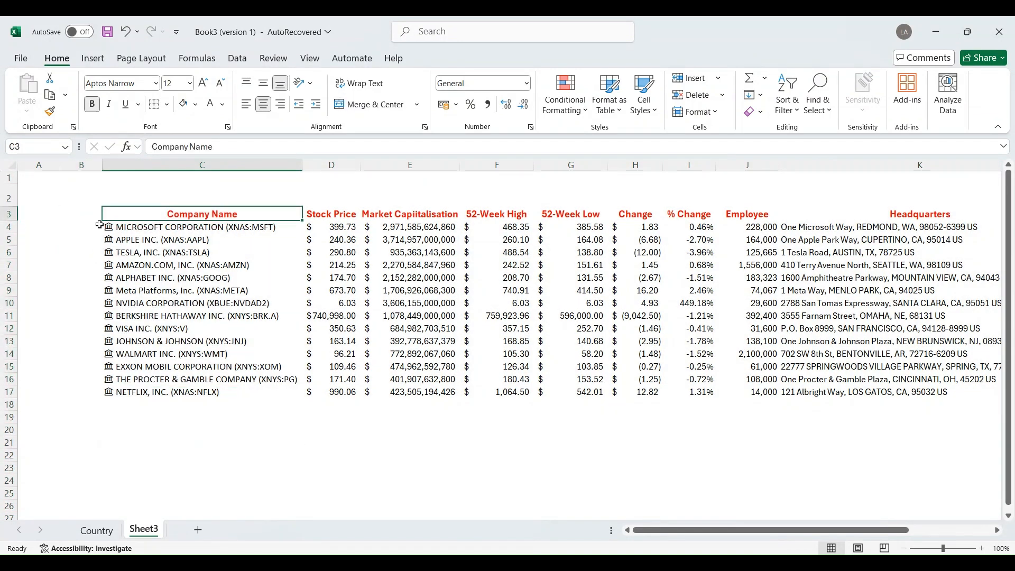
pyautogui.moveTo(107, 215); pyautogui.dragTo(942, 389)
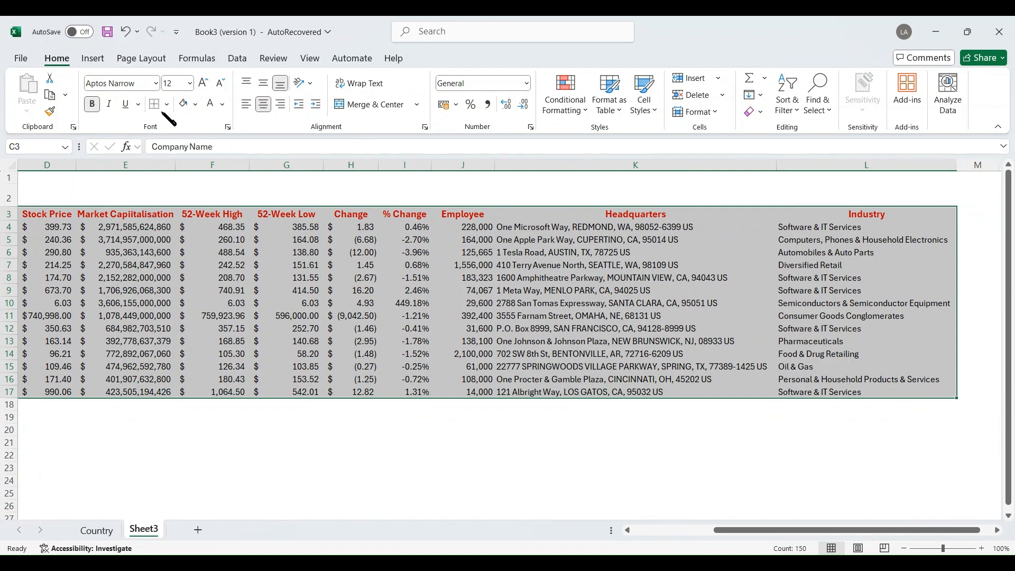
pyautogui.click(188, 242)
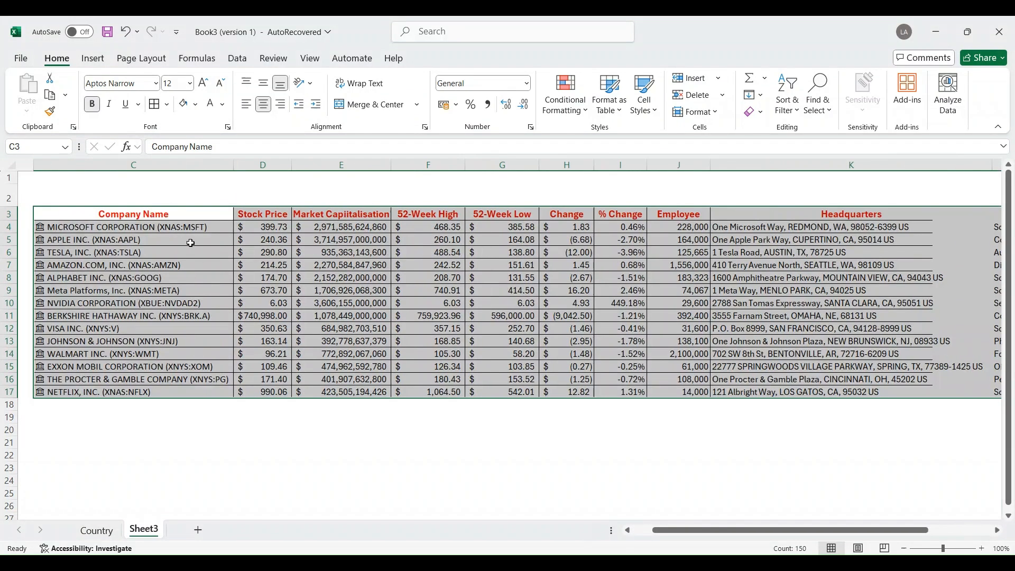
# Outline the merged Company Financial Data title cell with a border and fill it with dark blue.
pyautogui.click(453, 198)
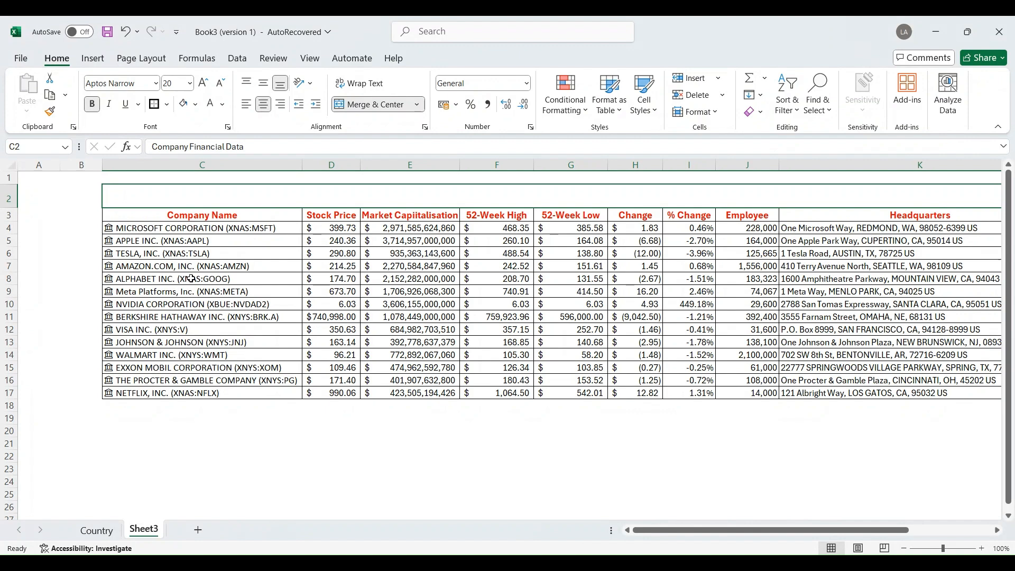
pyautogui.click(683, 554)
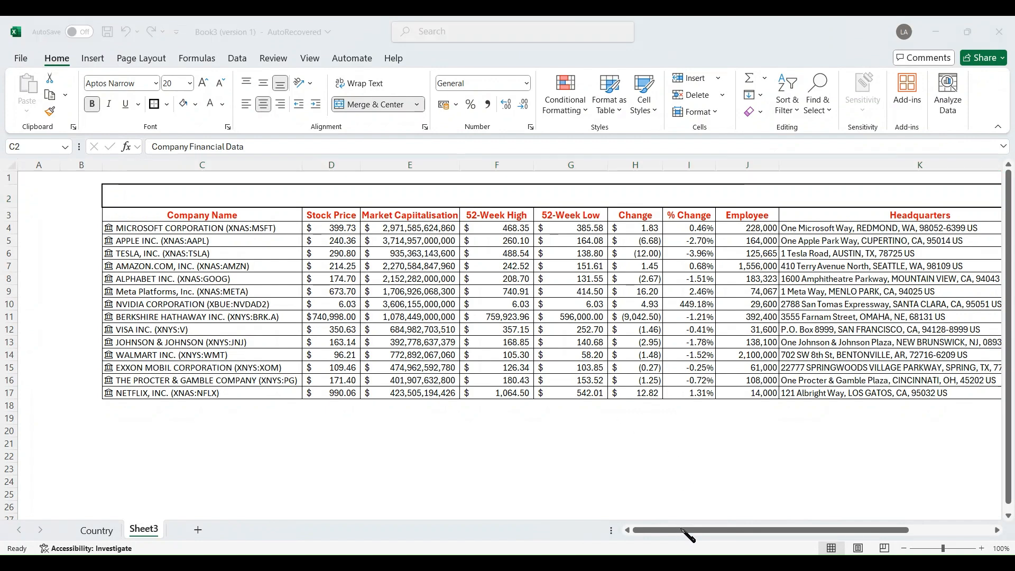
pyautogui.click(196, 191)
pyautogui.click(186, 104)
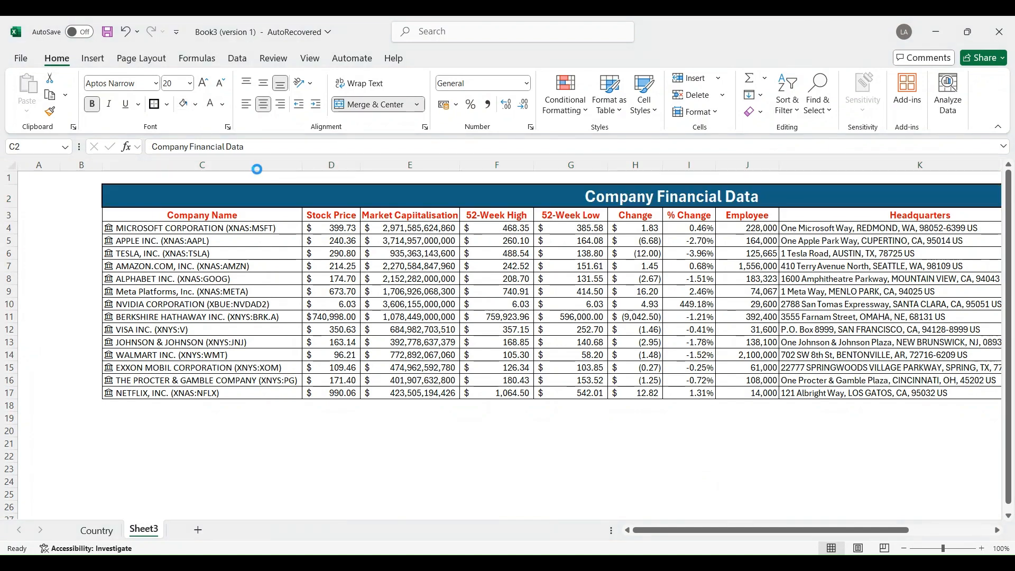
pyautogui.click(470, 429)
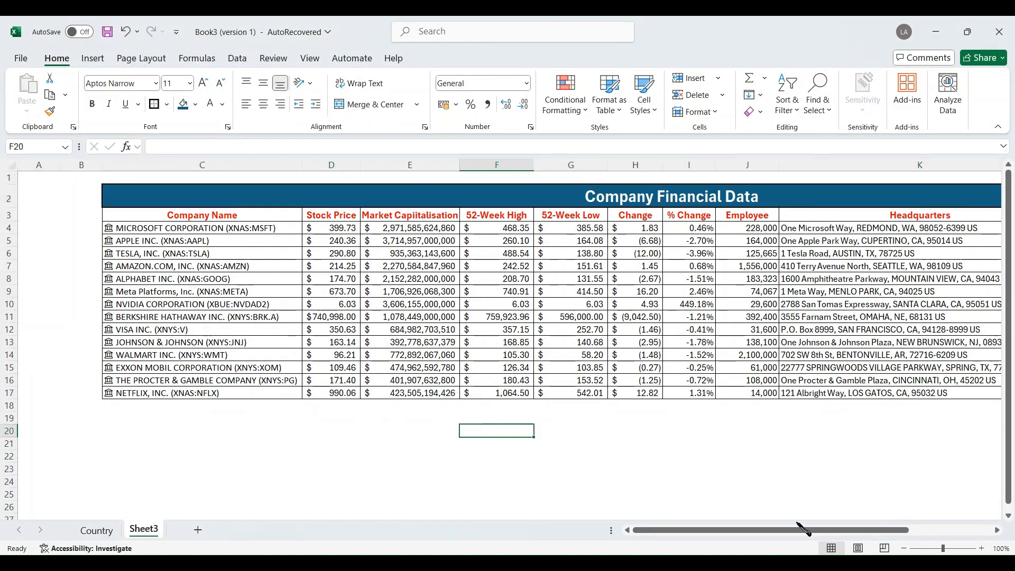
# Review the finished table from Company Name across to Industry, and inspect the Employee formulas in J14 and J7.
pyautogui.click(728, 532)
pyautogui.click(996, 530)
pyautogui.click(996, 530)
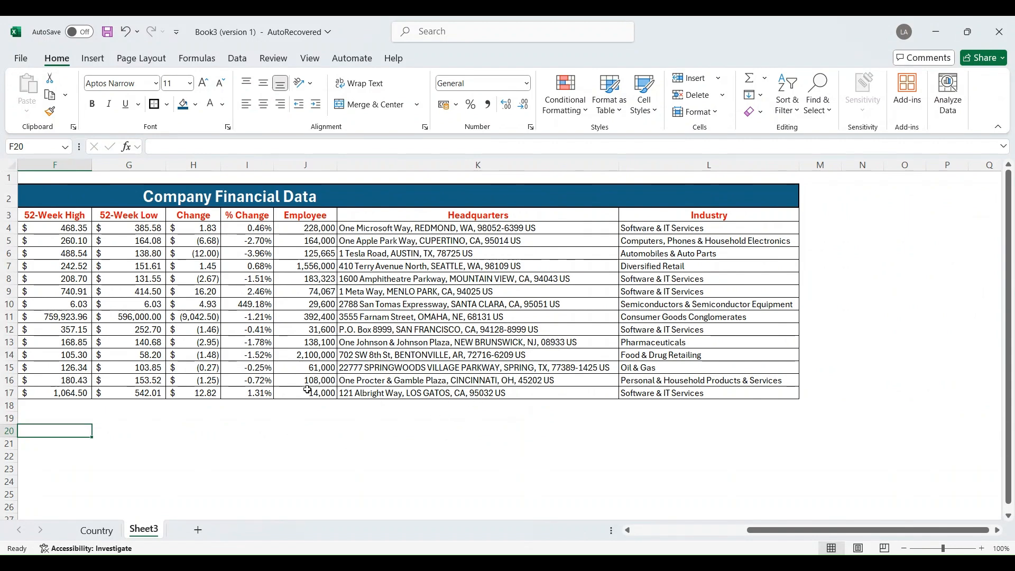
pyautogui.click(628, 531)
pyautogui.click(628, 531)
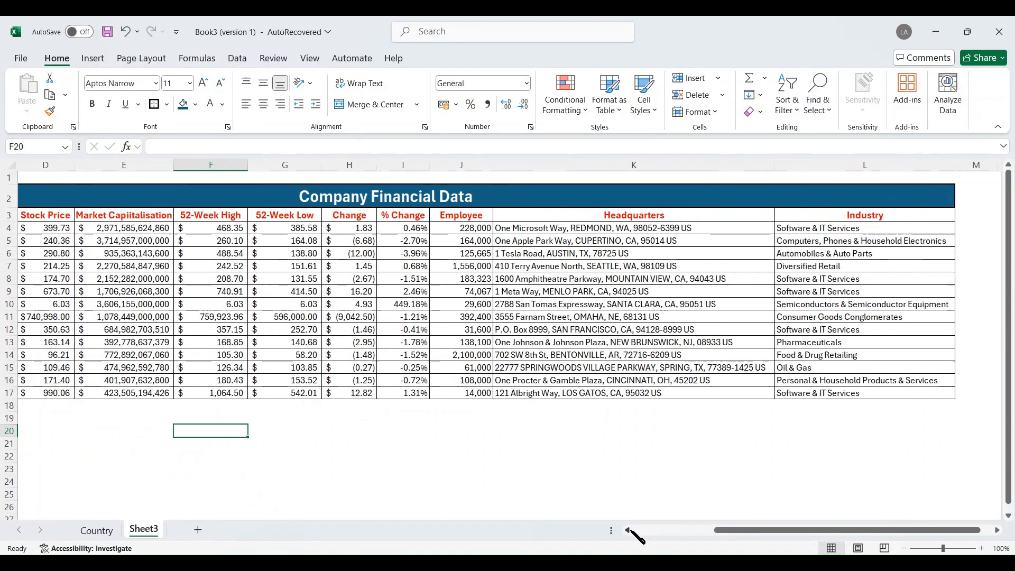
pyautogui.click(628, 530)
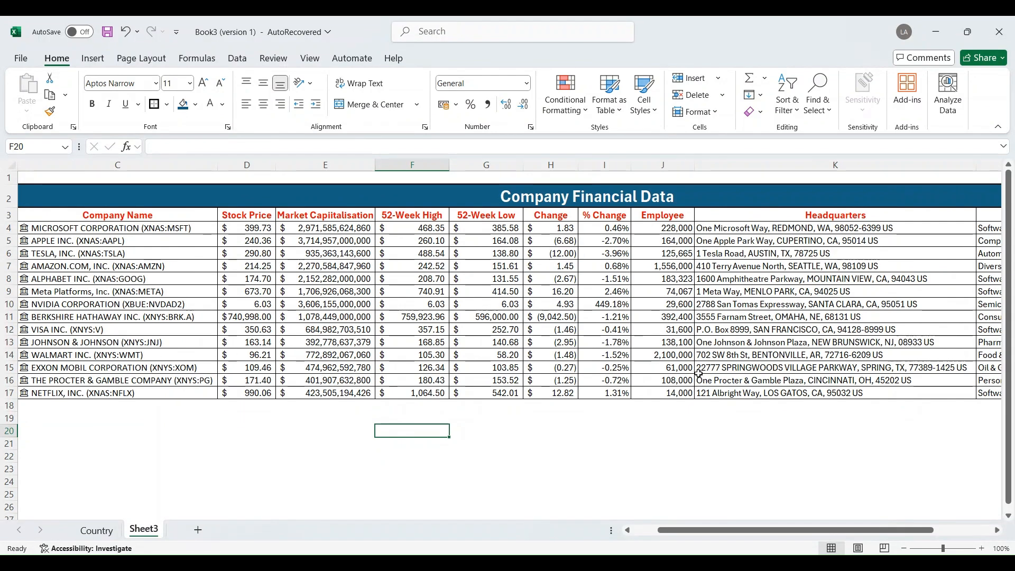
pyautogui.click(660, 355)
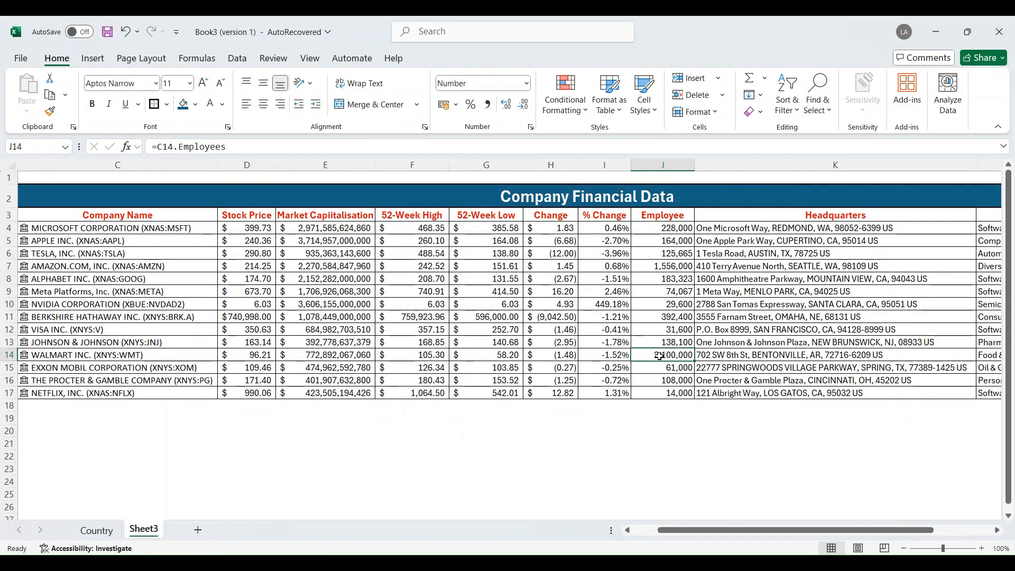
pyautogui.click(647, 267)
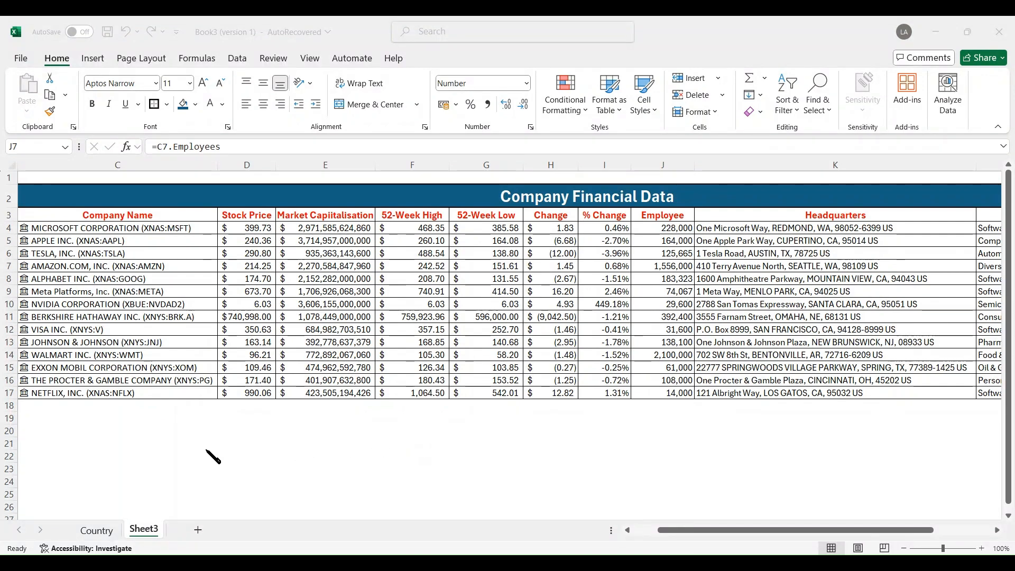
pyautogui.press('Escape')
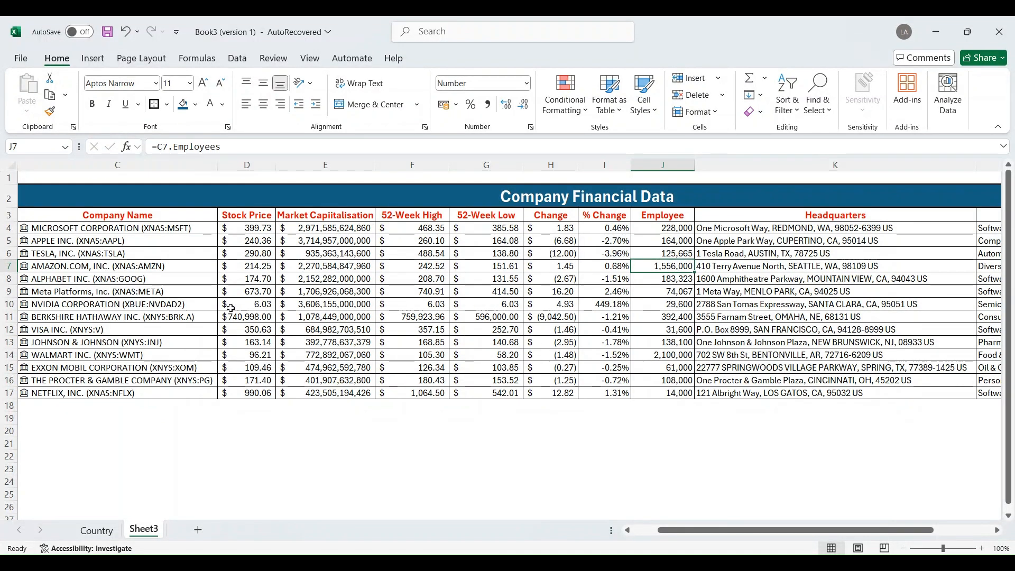
# Refresh all of the workbook's stock data.
pyautogui.click(239, 58)
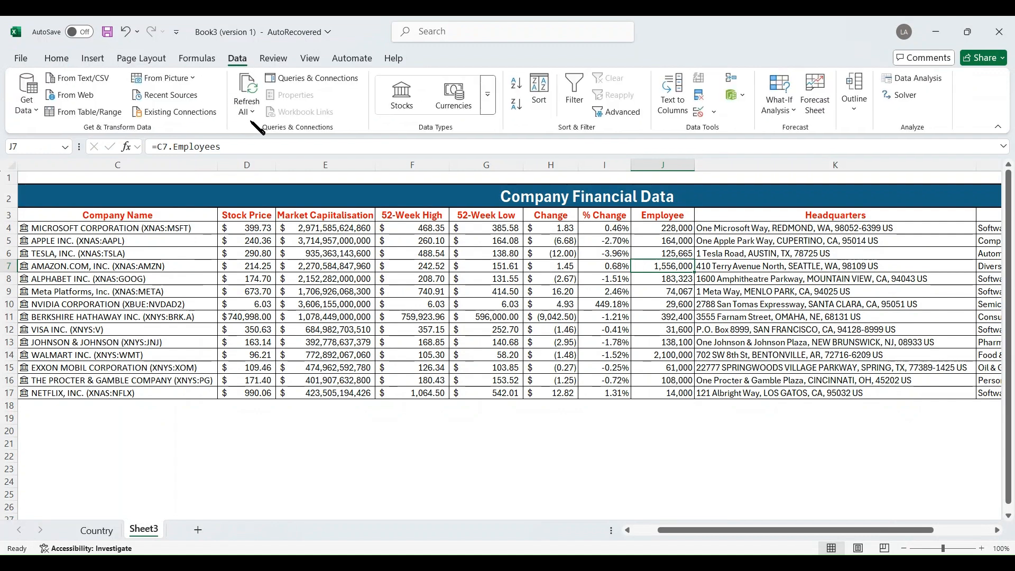